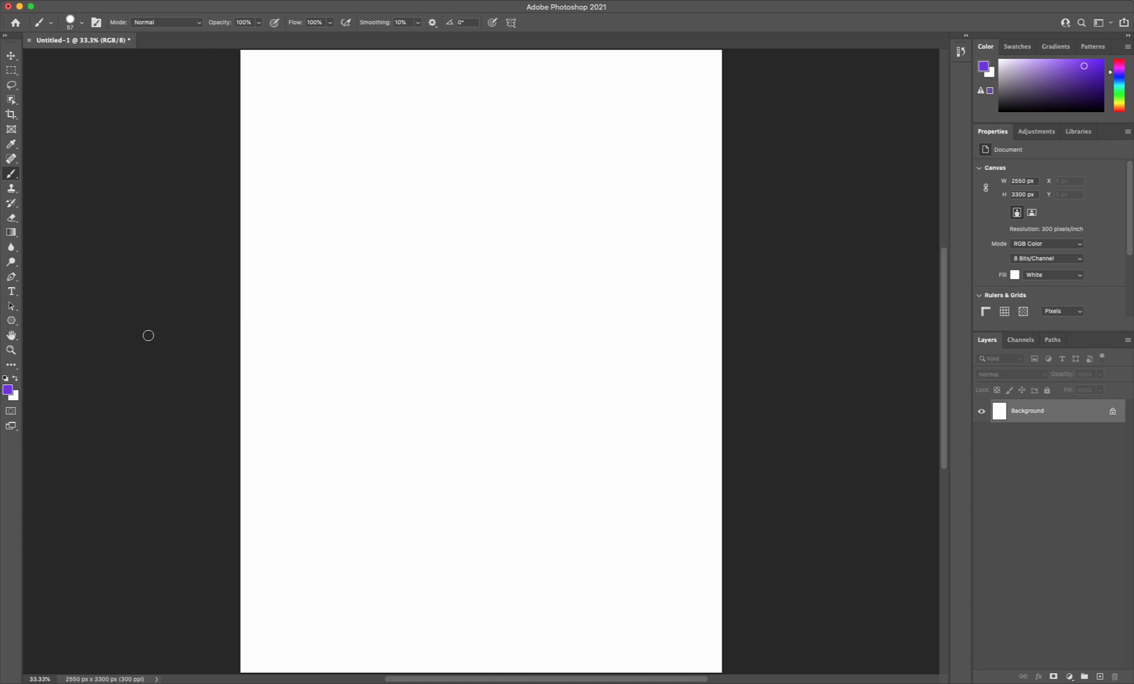
# Step: Draw a yellow seven-sided polygon about 1024 by 998 px in the middle of the page and rasterize its layer
pyautogui.click(12, 322)
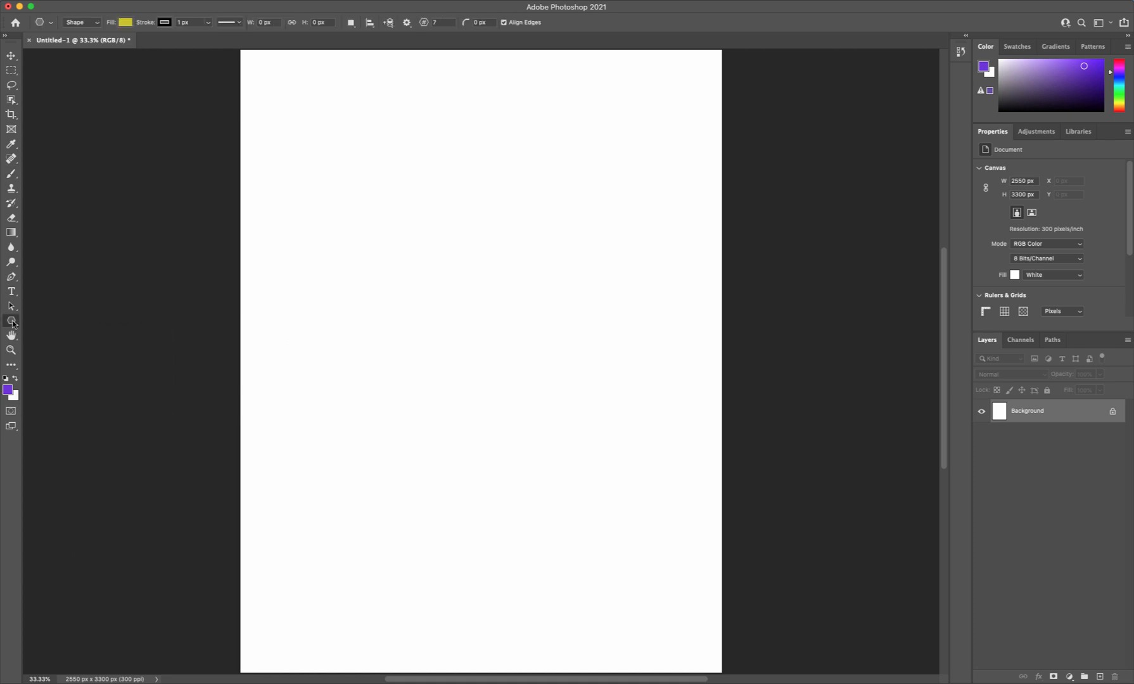
pyautogui.moveTo(480, 339); pyautogui.dragTo(580, 469)
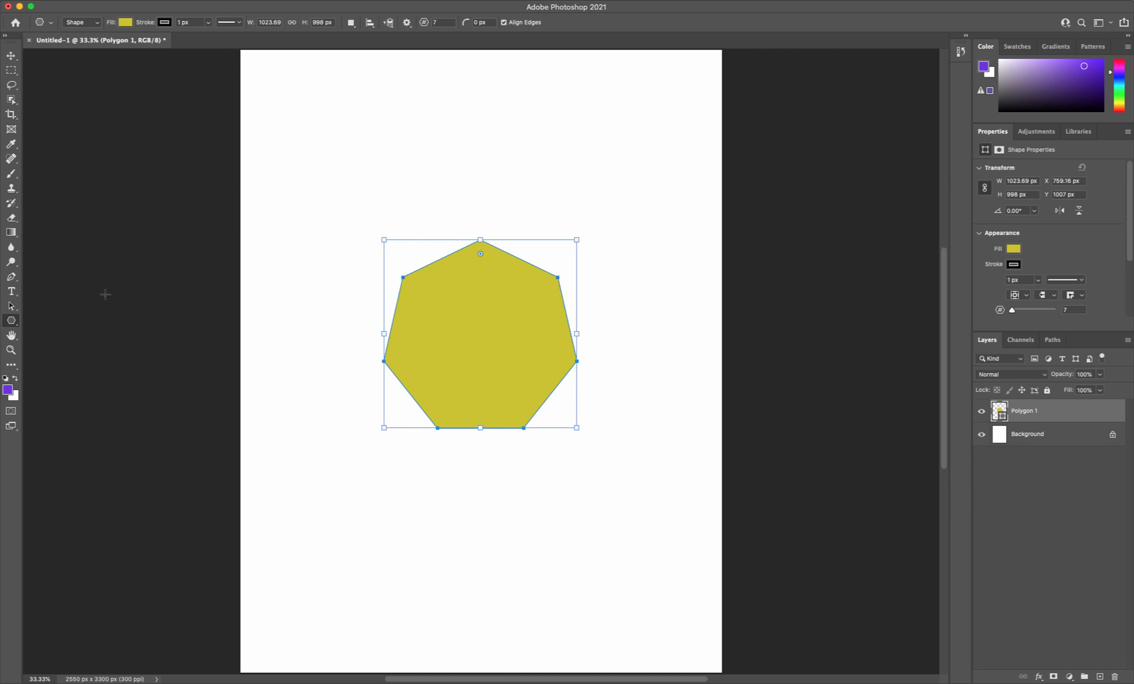
pyautogui.click(11, 174)
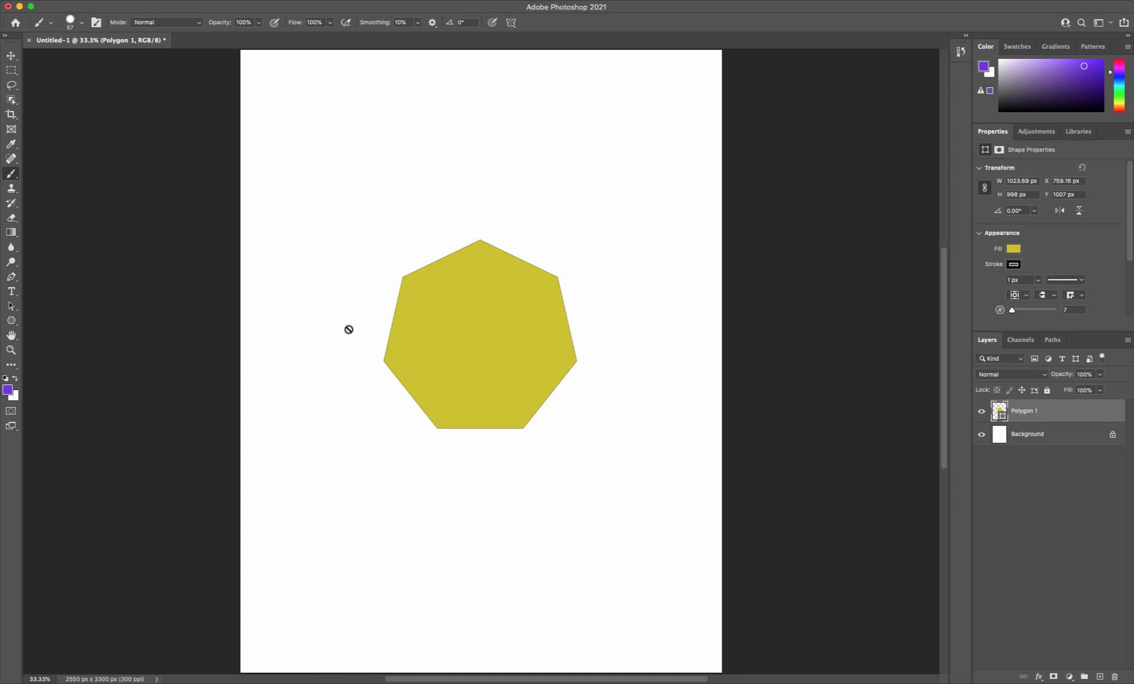
pyautogui.rightClick(1061, 412)
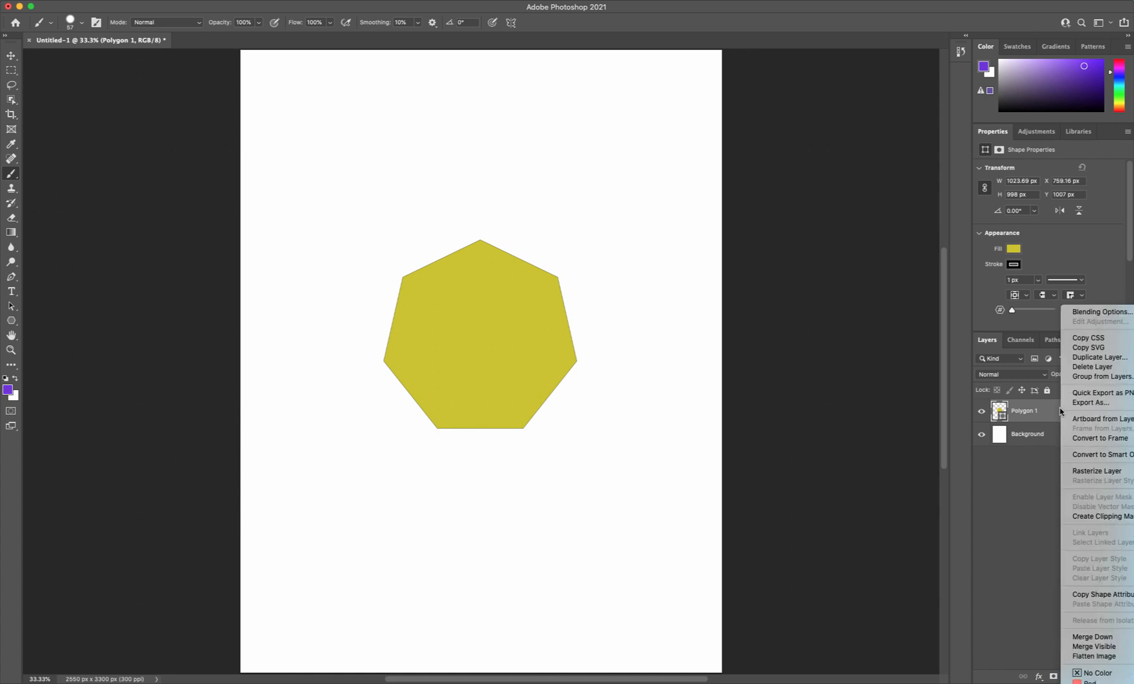
pyautogui.click(1092, 472)
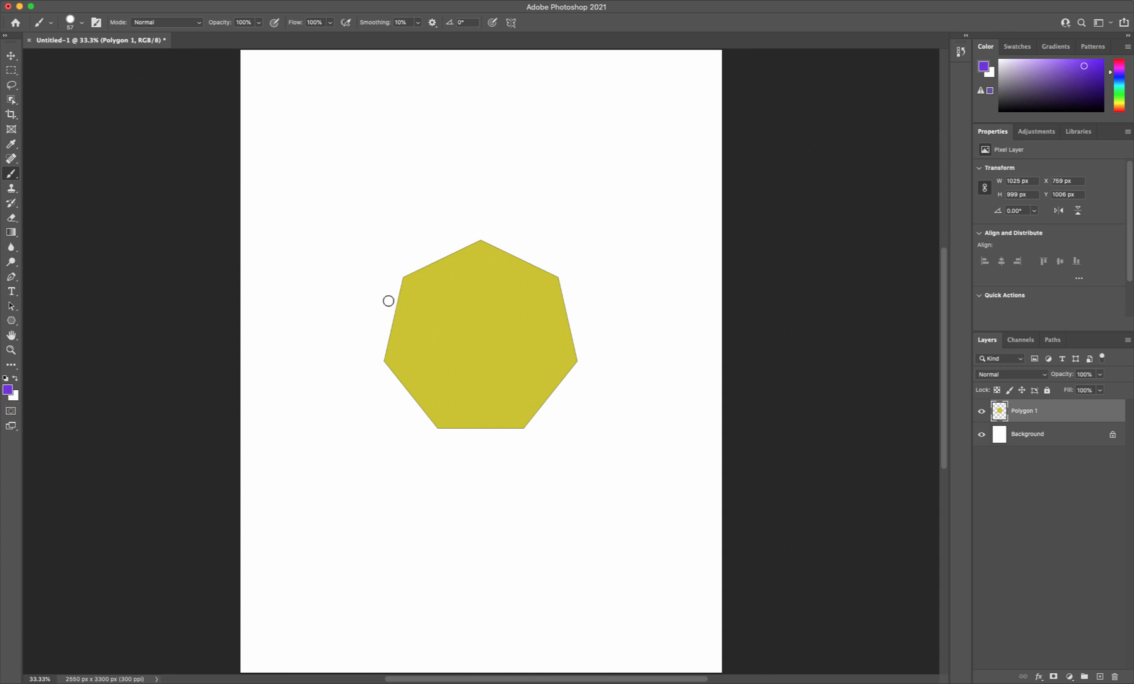
# Step: Try painting purple brush strokes across the polygon and past its edges, and undo them
pyautogui.moveTo(398, 299)
pyautogui.mouseDown()
pyautogui.moveTo(501, 247)
pyautogui.moveTo(383, 342)
pyautogui.moveTo(487, 298)
pyautogui.moveTo(445, 380)
pyautogui.moveTo(571, 282)
pyautogui.mouseUp()
pyautogui.moveTo(467, 408)
pyautogui.mouseDown()
pyautogui.moveTo(558, 327)
pyautogui.moveTo(482, 423)
pyautogui.moveTo(504, 477)
pyautogui.moveTo(665, 323)
pyautogui.mouseUp()
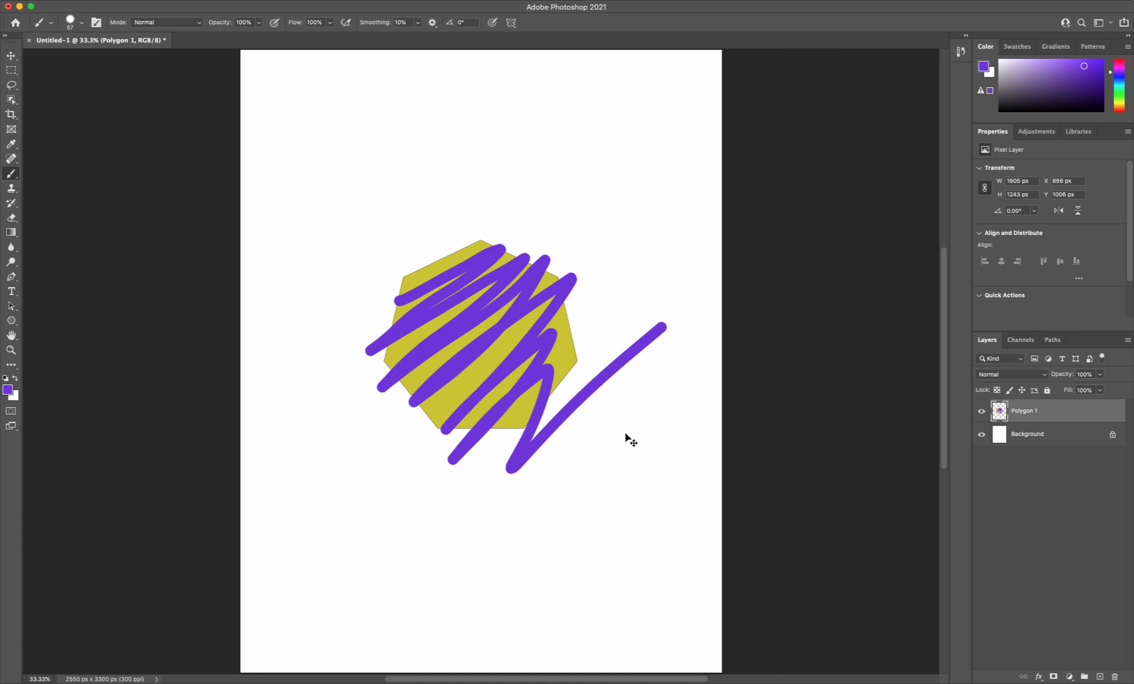
pyautogui.press('super+z')
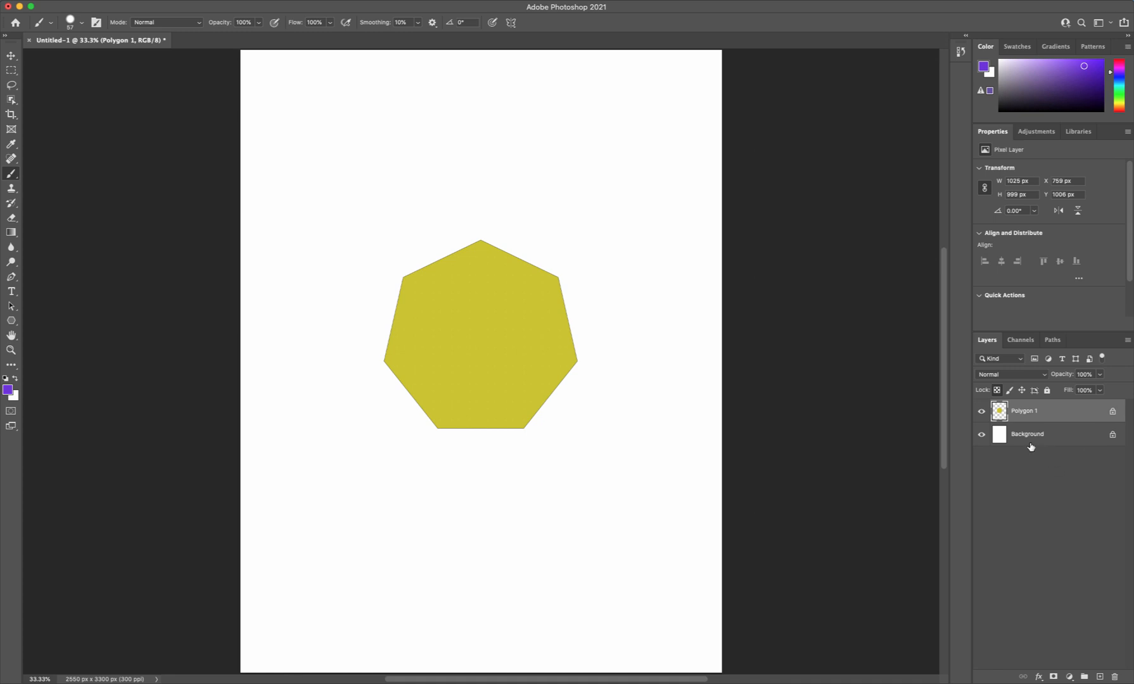
# Step: Hide the Background layer and paint crossing purple strokes over the polygon with its layer's transparent pixels locked
pyautogui.click(982, 436)
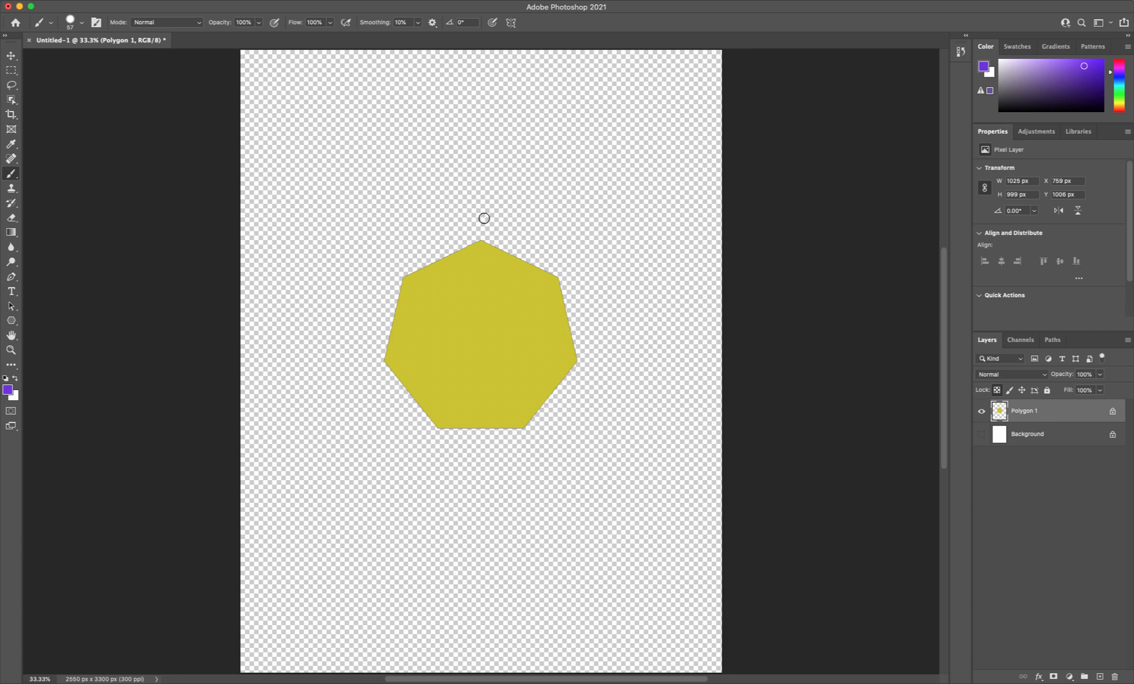
pyautogui.moveTo(463, 246)
pyautogui.mouseDown()
pyautogui.moveTo(525, 216)
pyautogui.moveTo(412, 410)
pyautogui.moveTo(545, 249)
pyautogui.moveTo(511, 351)
pyautogui.moveTo(521, 343)
pyautogui.moveTo(548, 388)
pyautogui.moveTo(636, 254)
pyautogui.moveTo(605, 485)
pyautogui.moveTo(402, 359)
pyautogui.moveTo(664, 431)
pyautogui.moveTo(391, 304)
pyautogui.moveTo(605, 315)
pyautogui.moveTo(444, 268)
pyautogui.moveTo(545, 232)
pyautogui.mouseUp()
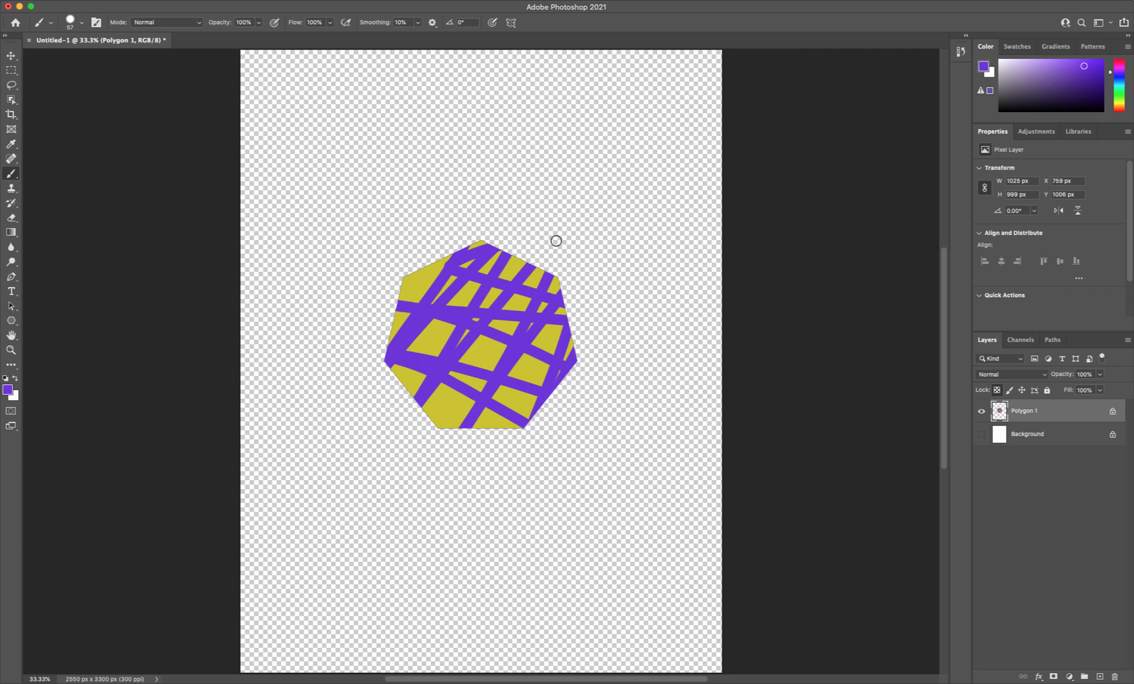
# Step: Switch to Illustrator and examine the anchor points of the gray bridge in bridge.ai with Direct Selection
pyautogui.press('super+Tab')
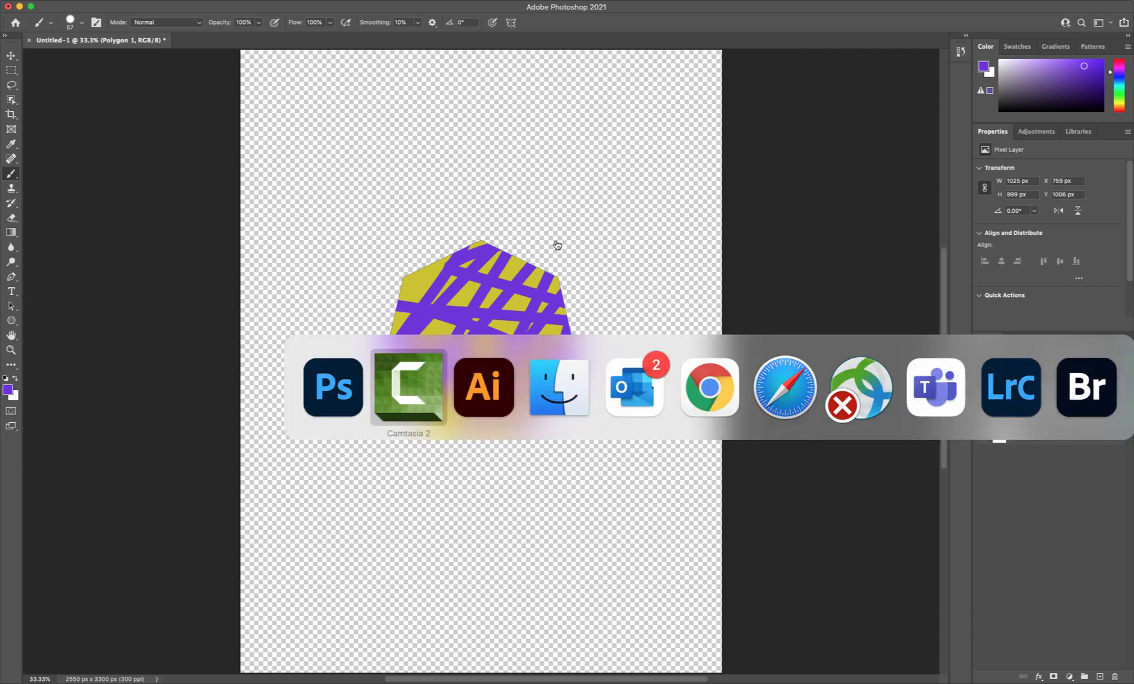
pyautogui.press('super+Tab')
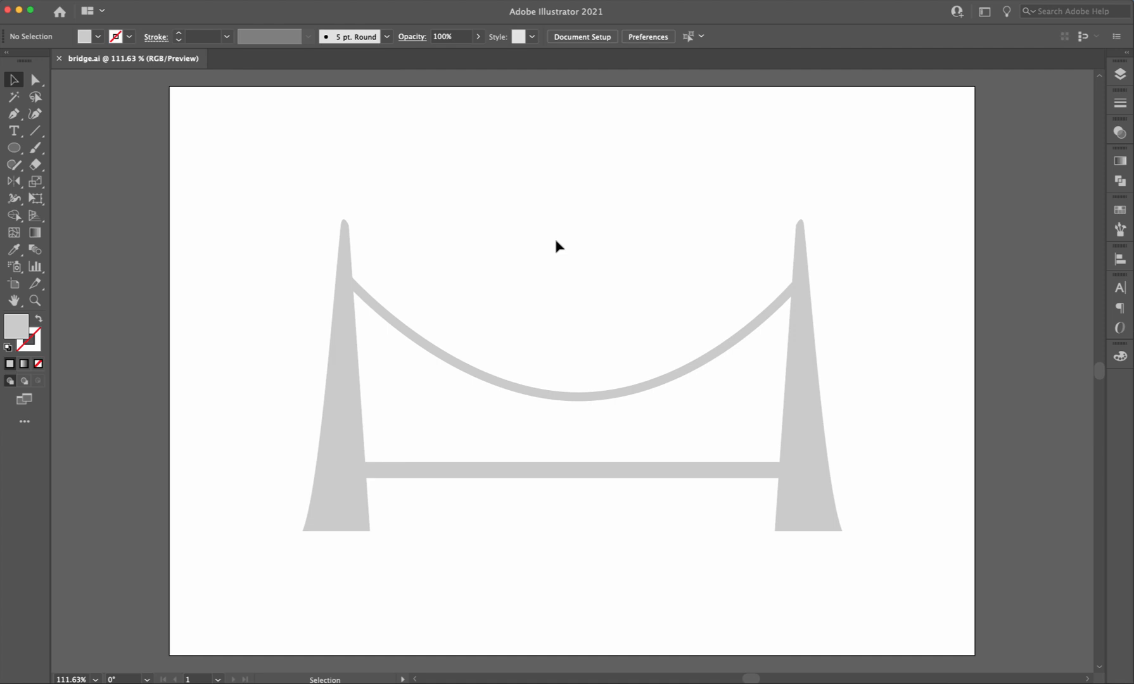
pyautogui.click(36, 83)
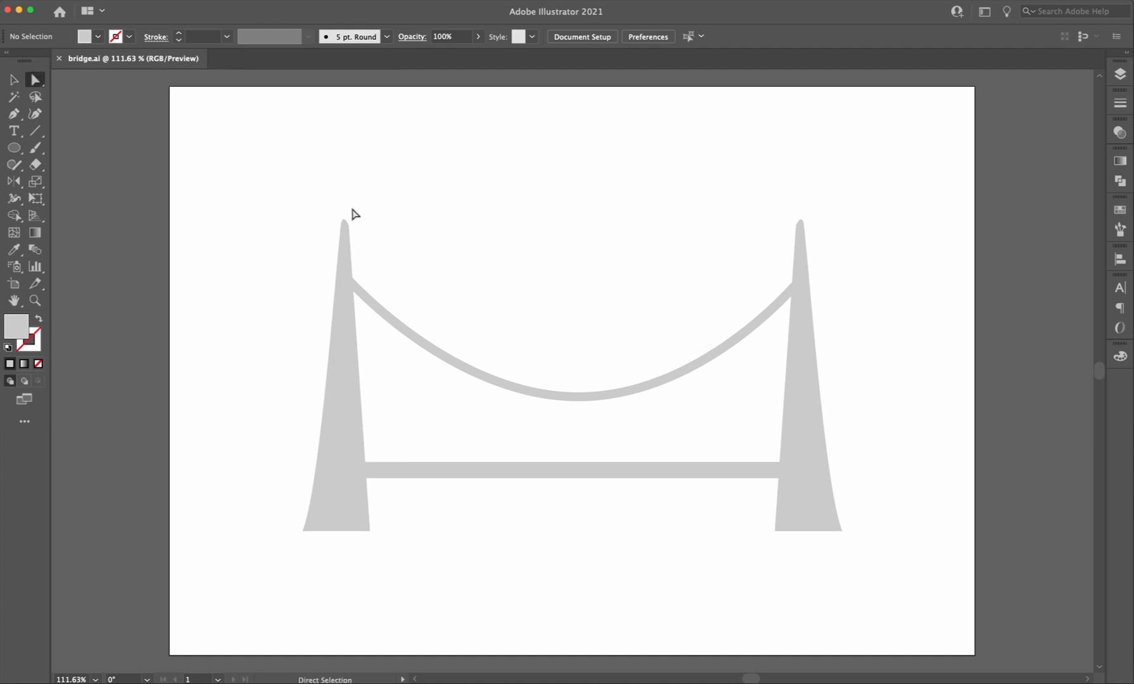
pyautogui.click(344, 366)
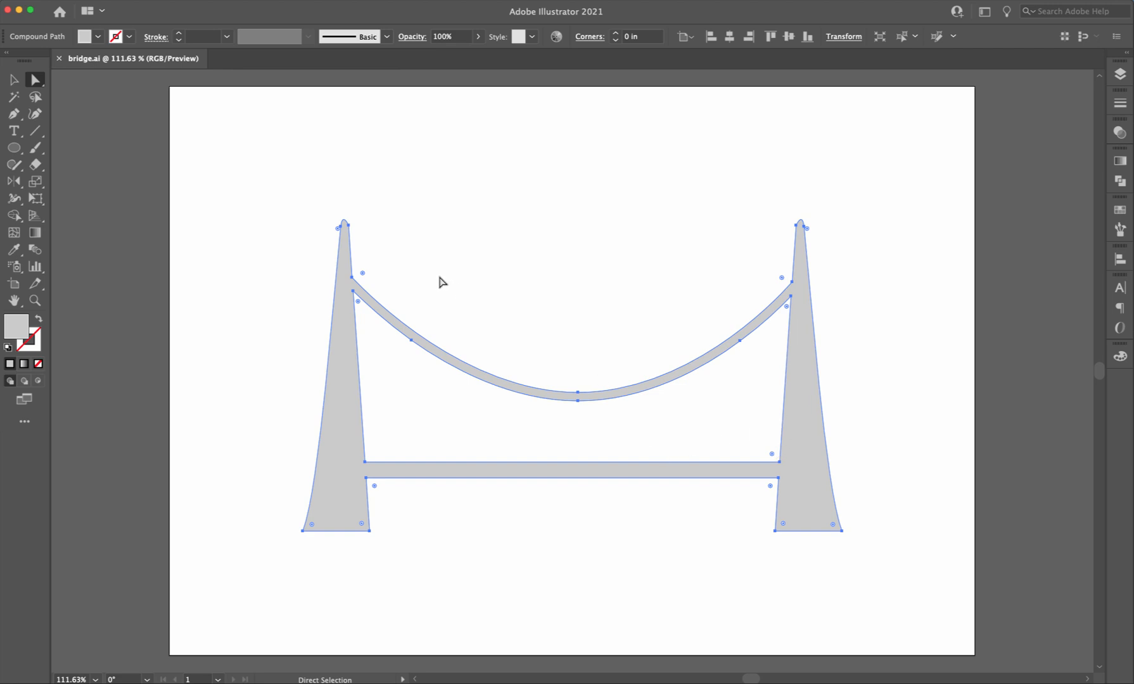
pyautogui.click(520, 256)
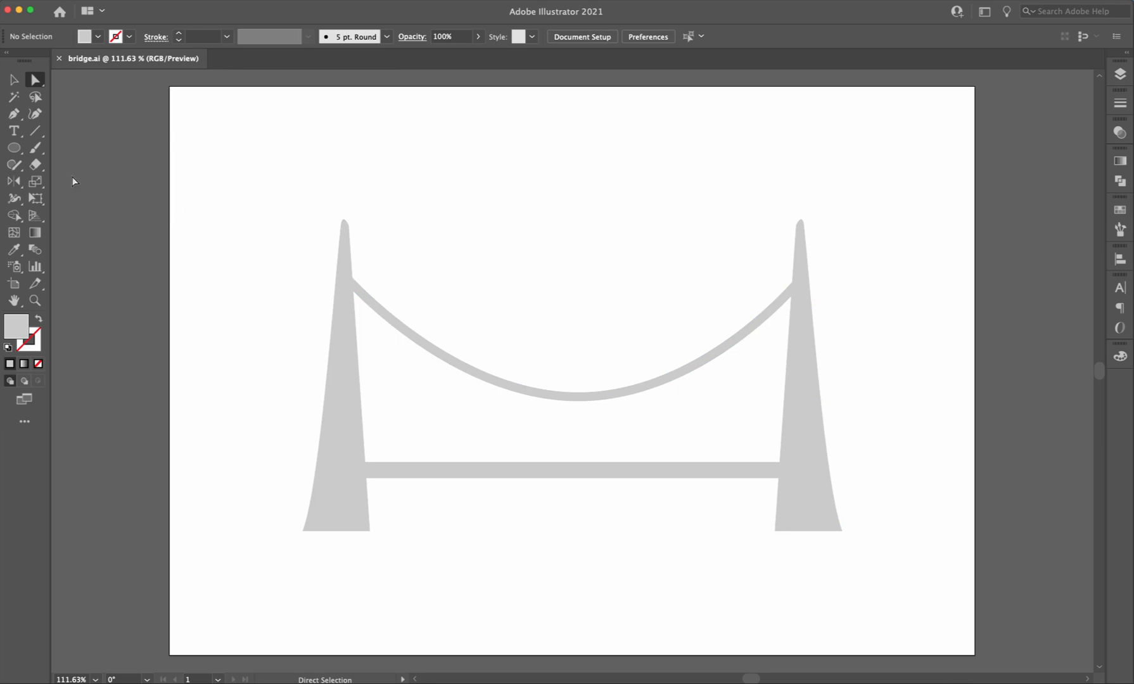
# Step: Set the fill colour for the Pen tool to a bright orange with a hue of 28°
pyautogui.click(14, 115)
pyautogui.doubleClick(22, 325)
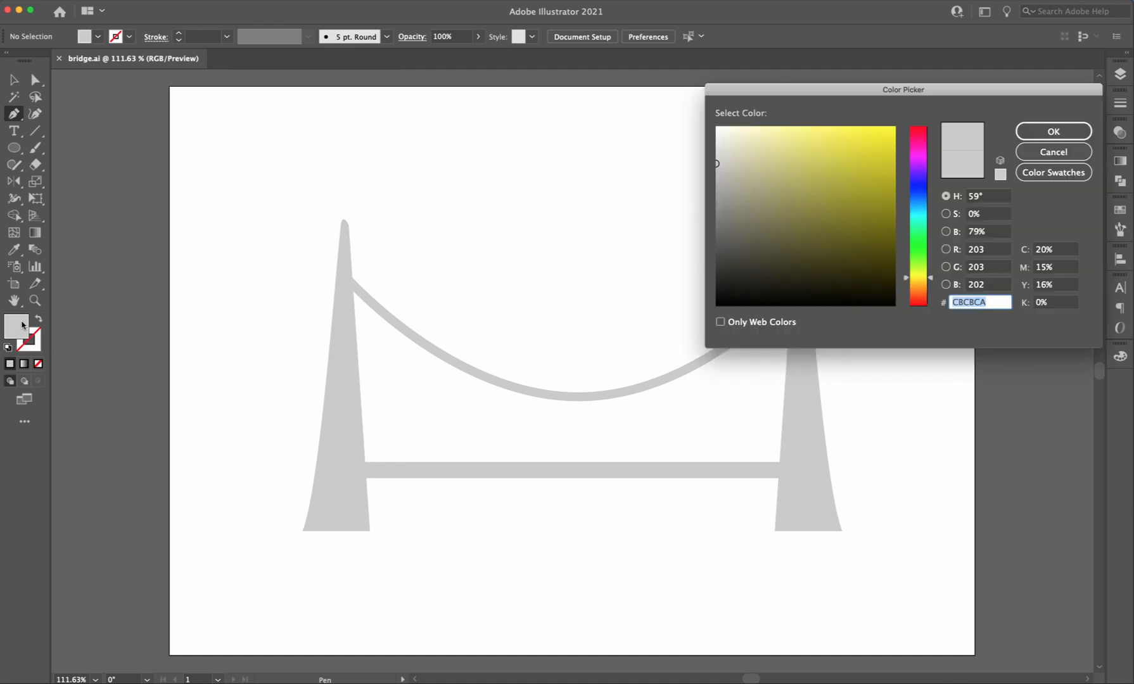
pyautogui.moveTo(906, 279); pyautogui.dragTo(907, 293)
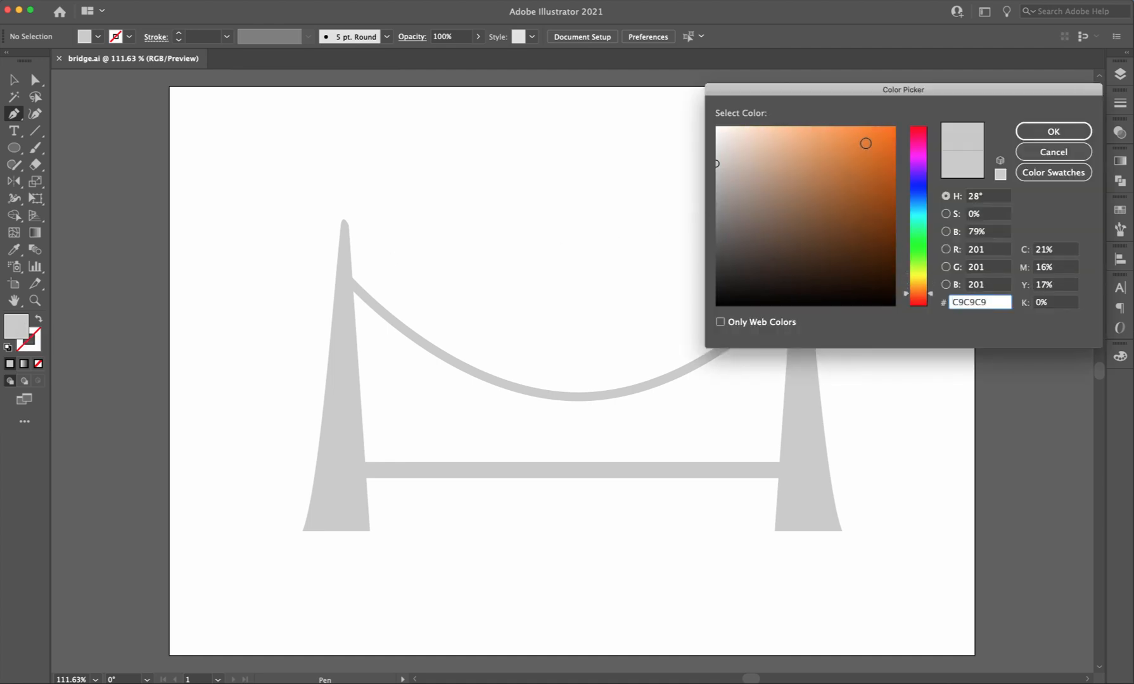
pyautogui.click(865, 141)
pyautogui.click(1064, 135)
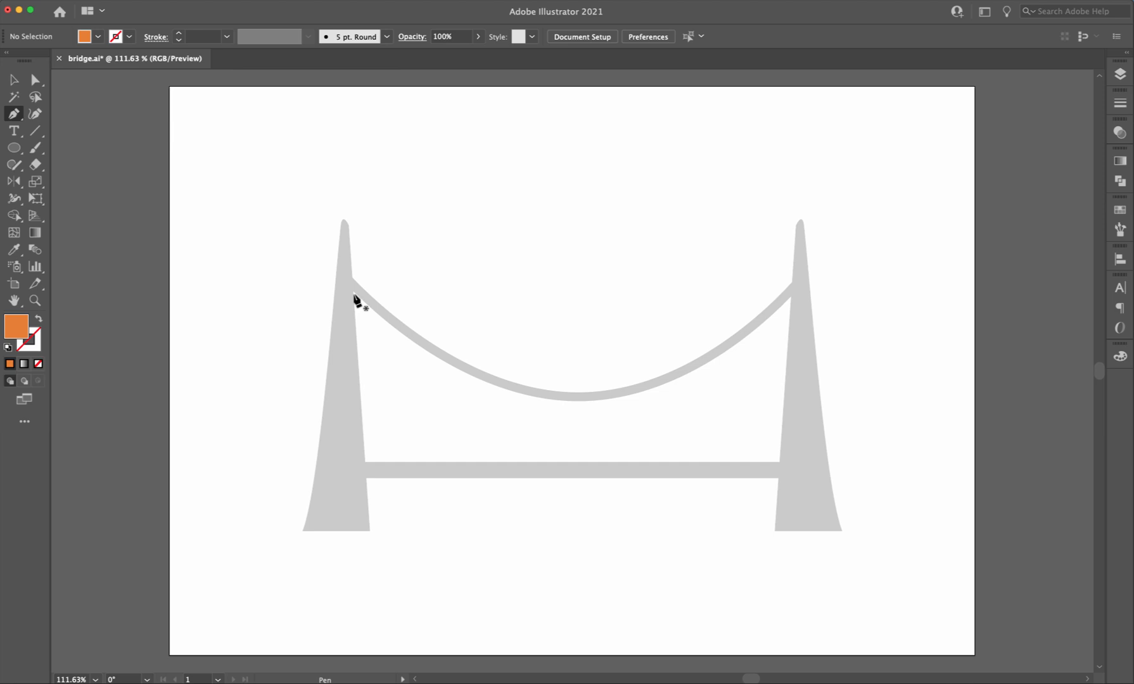
# Step: Draw a closed orange Pen shape between the bridge towers, with straight sides, a flat base along the deck and a sagging upper edge
pyautogui.click(354, 294)
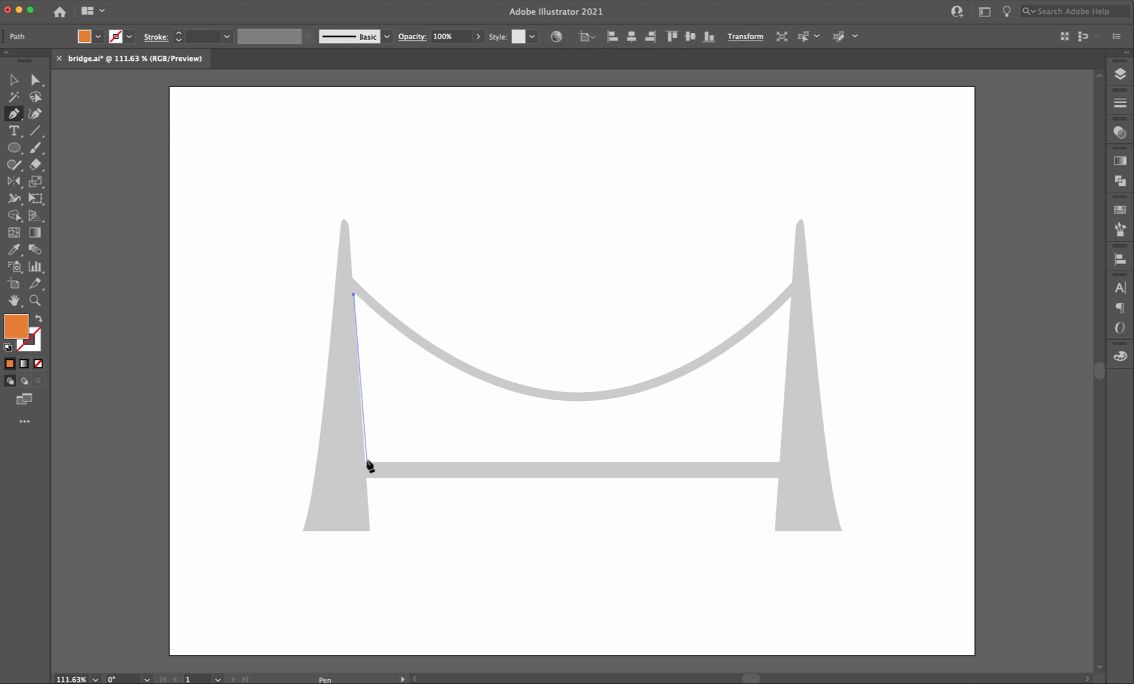
pyautogui.click(366, 460)
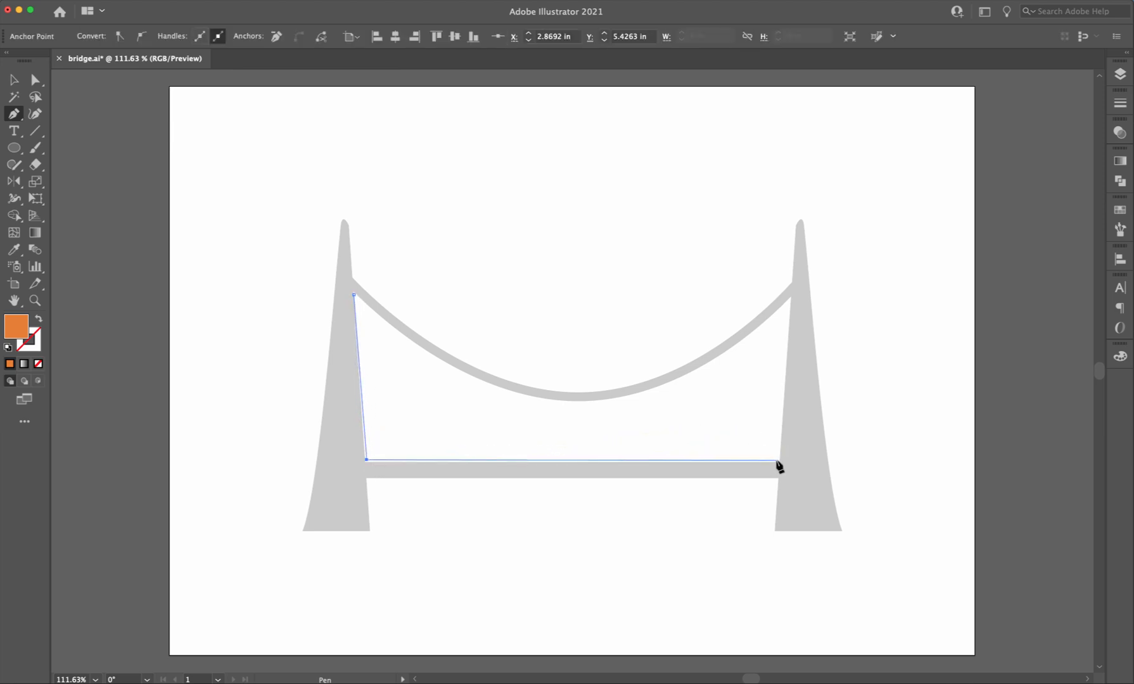
pyautogui.click(777, 461)
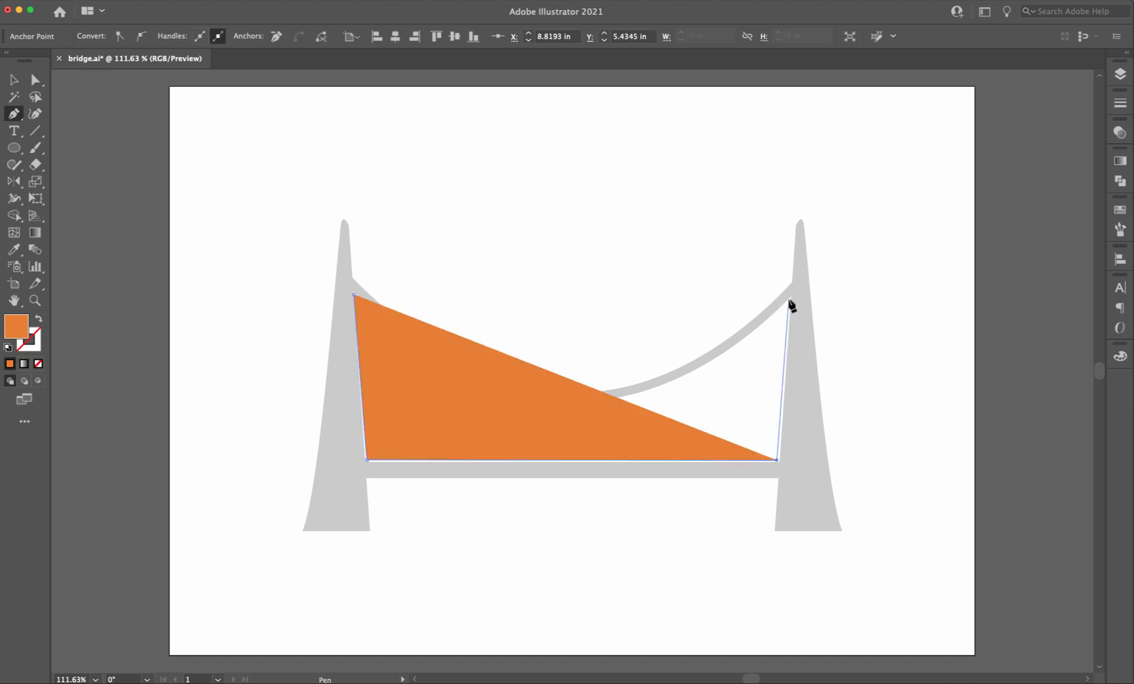
pyautogui.click(789, 299)
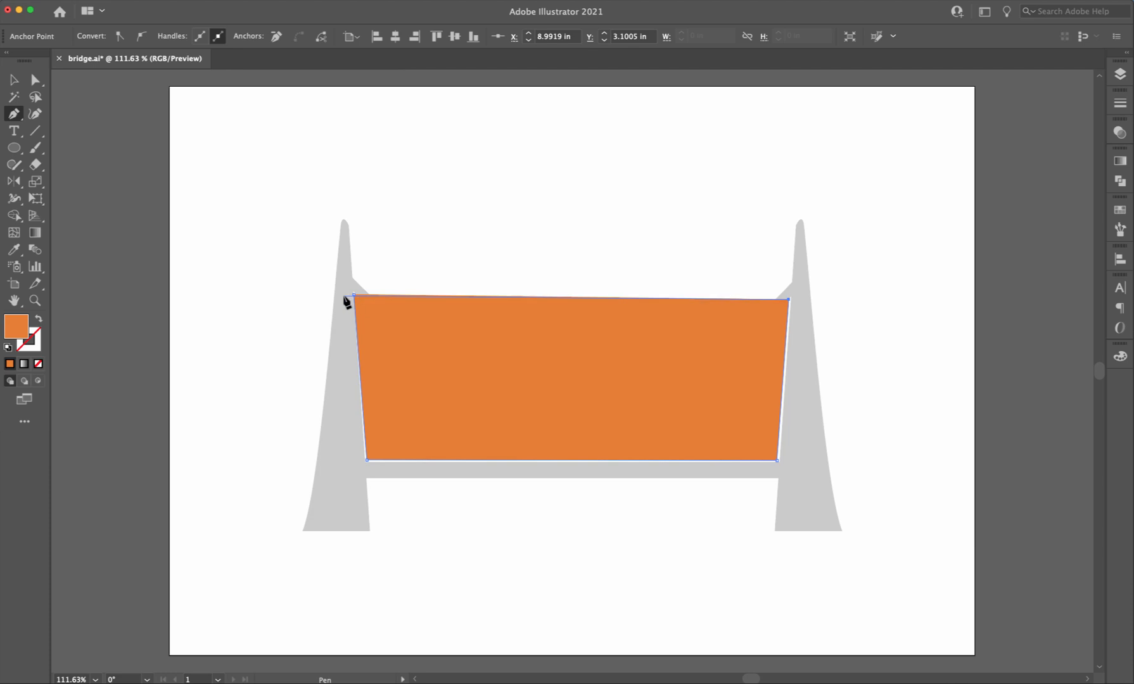
pyautogui.moveTo(354, 295); pyautogui.dragTo(182, 96)
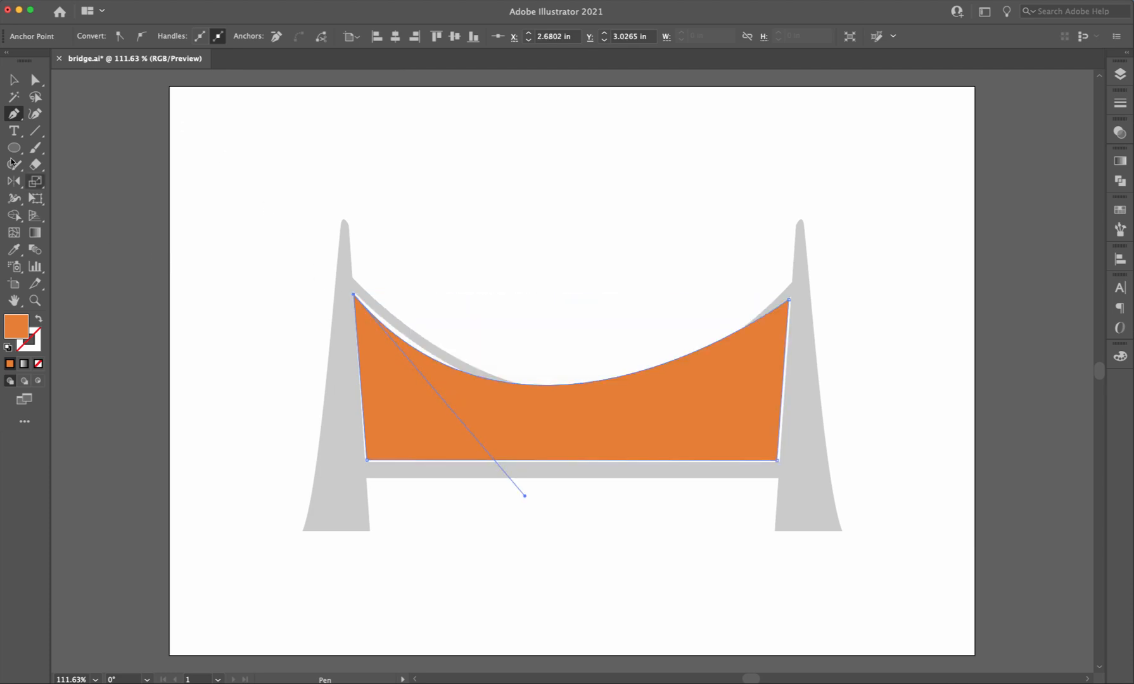
# Step: Adjust the curve handle at the orange shape's upper-left corner so its upper edge follows the bridge cable, and deselect the shape
pyautogui.click(29, 81)
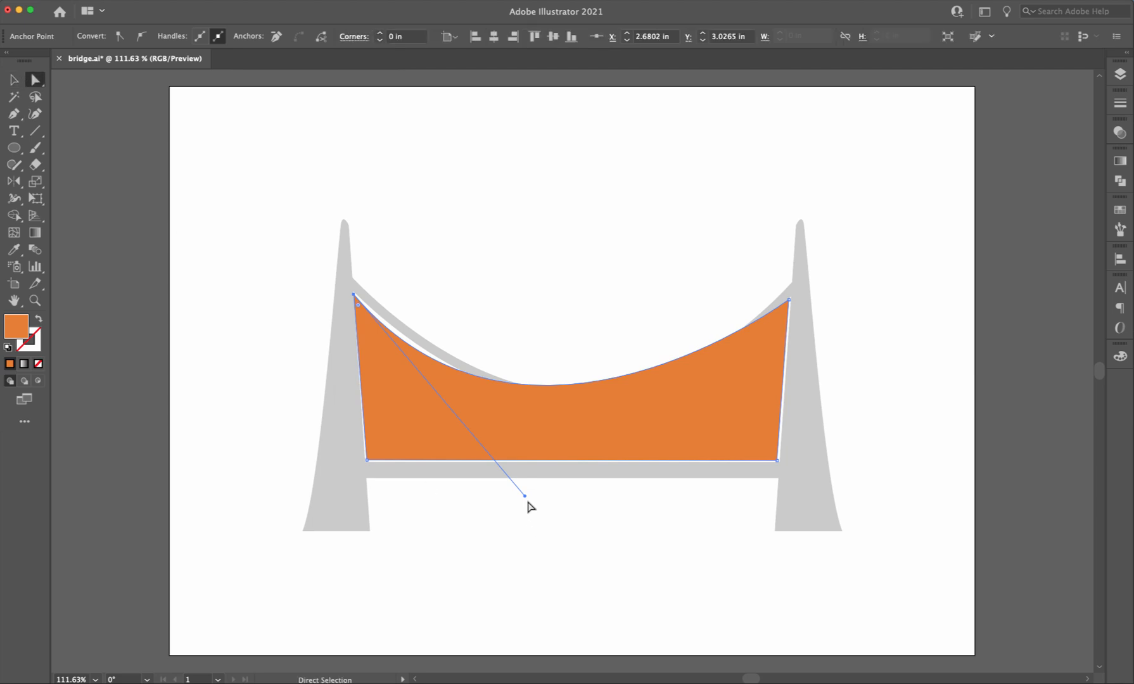
pyautogui.moveTo(525, 496); pyautogui.dragTo(596, 535)
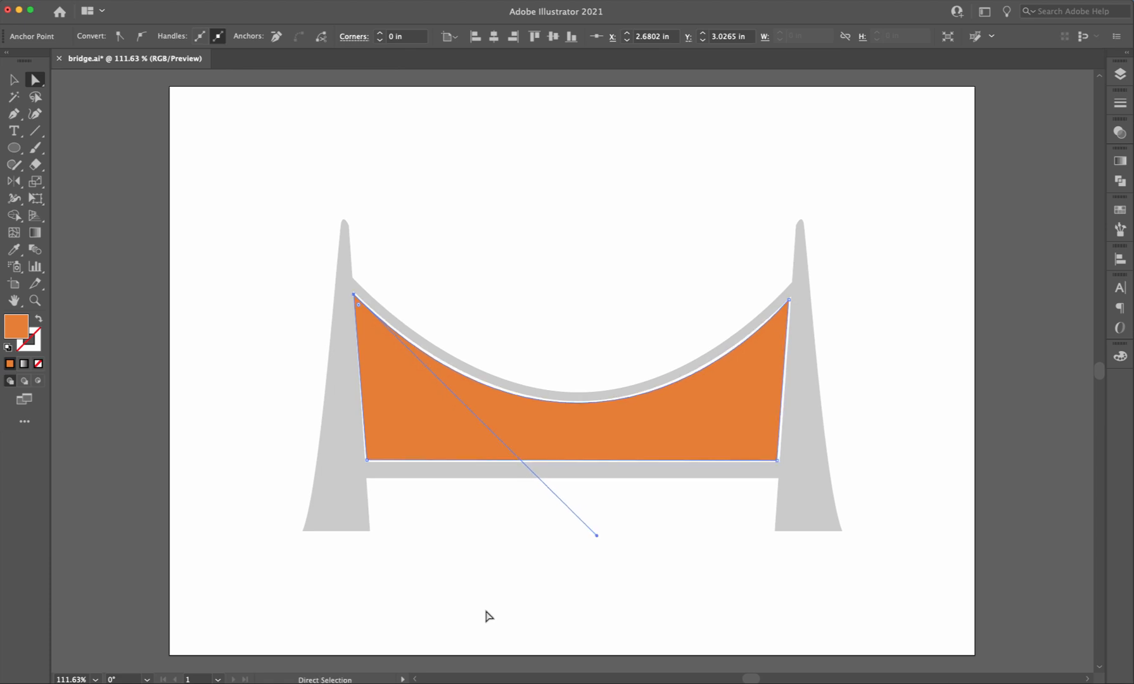
pyautogui.click(14, 79)
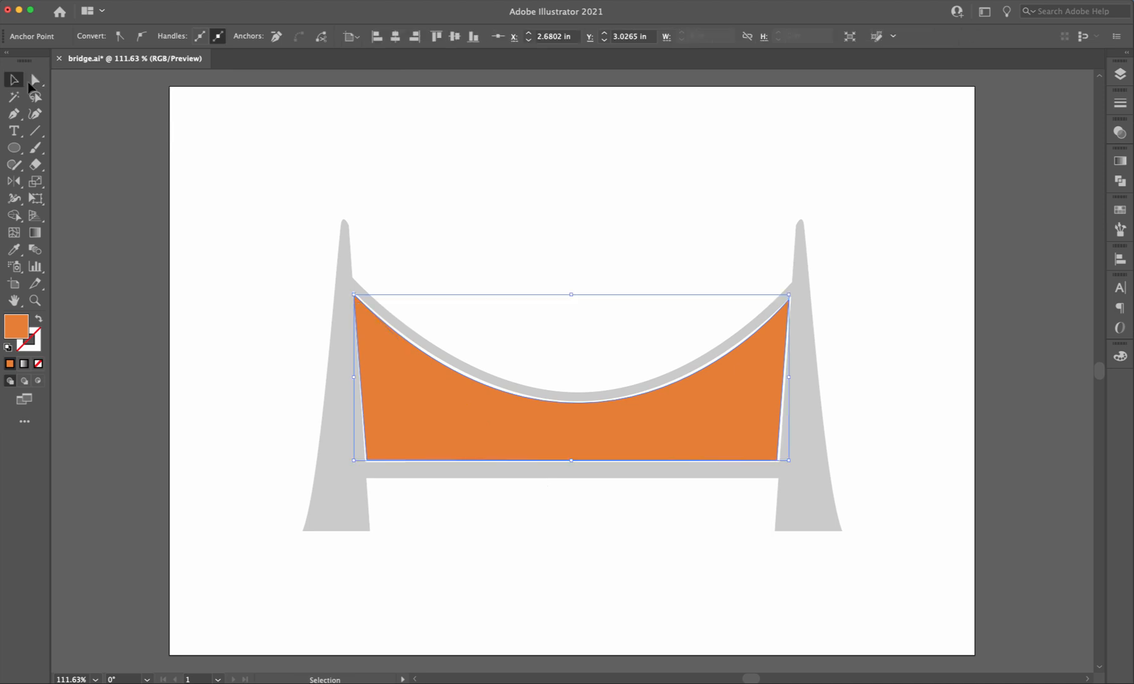
pyautogui.click(499, 188)
# Step: Turn on Draw Inside mode for the orange shape and leave nothing selected
pyautogui.press('a')
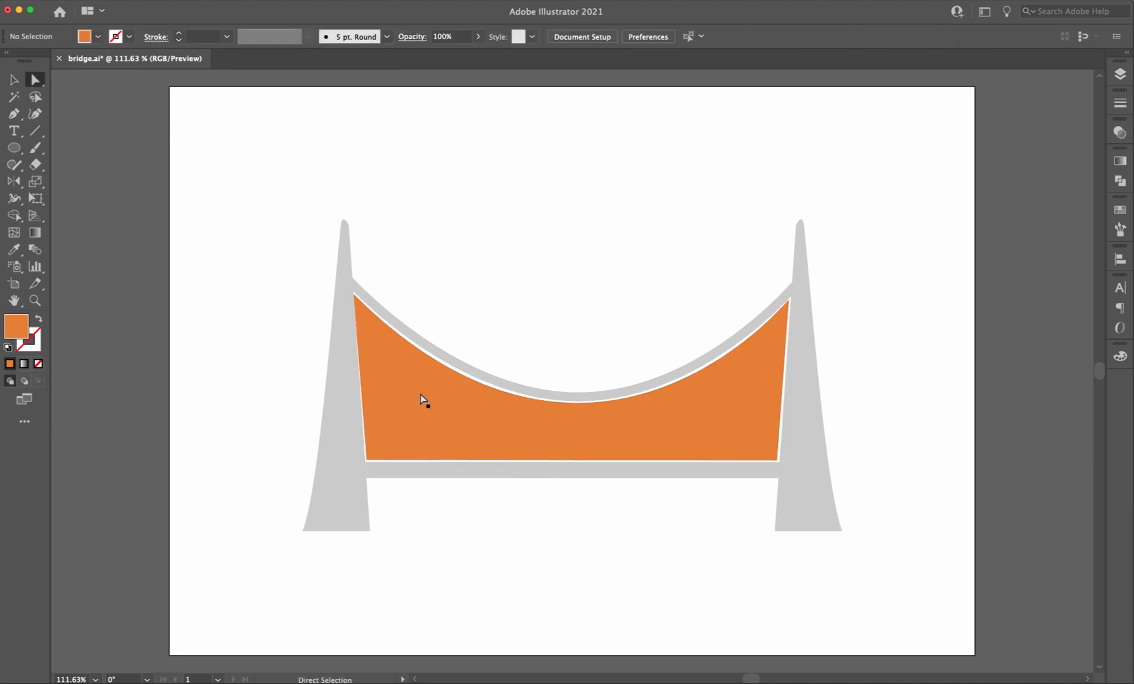
pyautogui.click(420, 394)
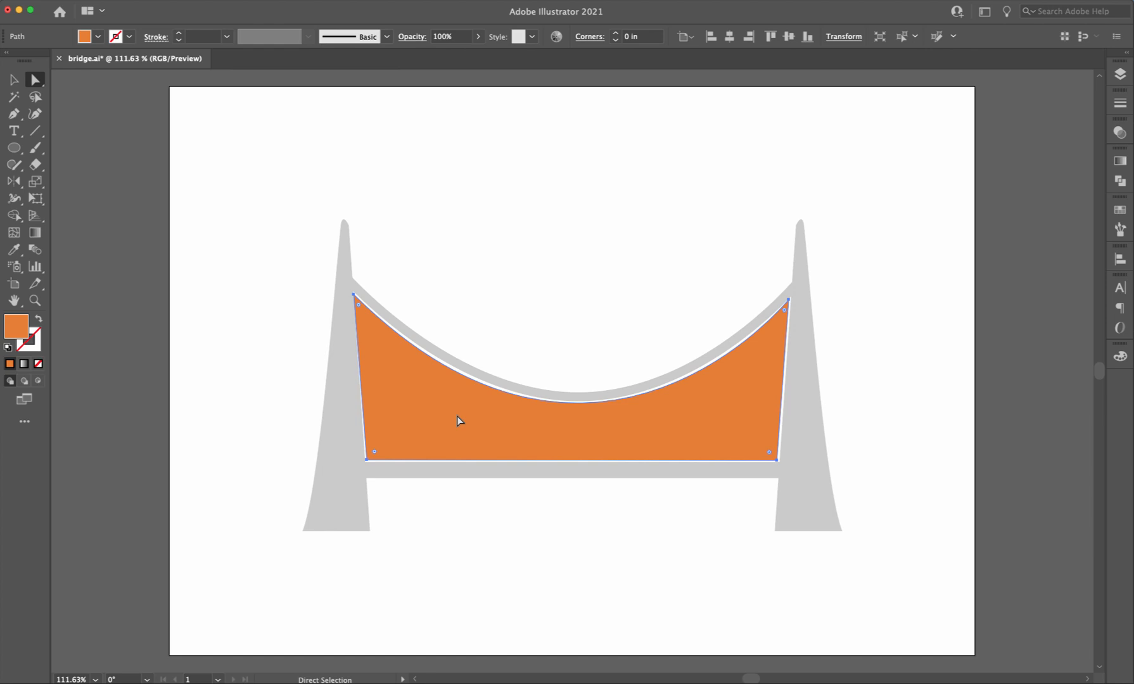
pyautogui.click(38, 382)
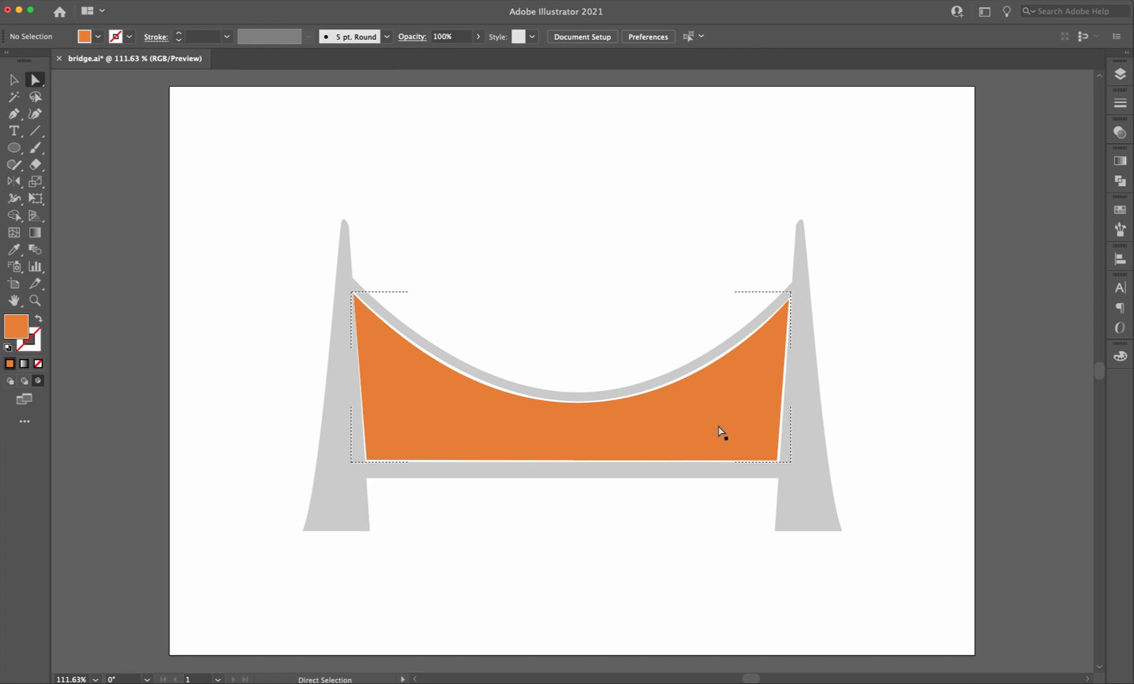
# Step: Draw a slanted line across each end of the orange shape, following the tower edges, with a white 4 pt stroke
pyautogui.click(36, 132)
pyautogui.moveTo(365, 277); pyautogui.dragTo(386, 507)
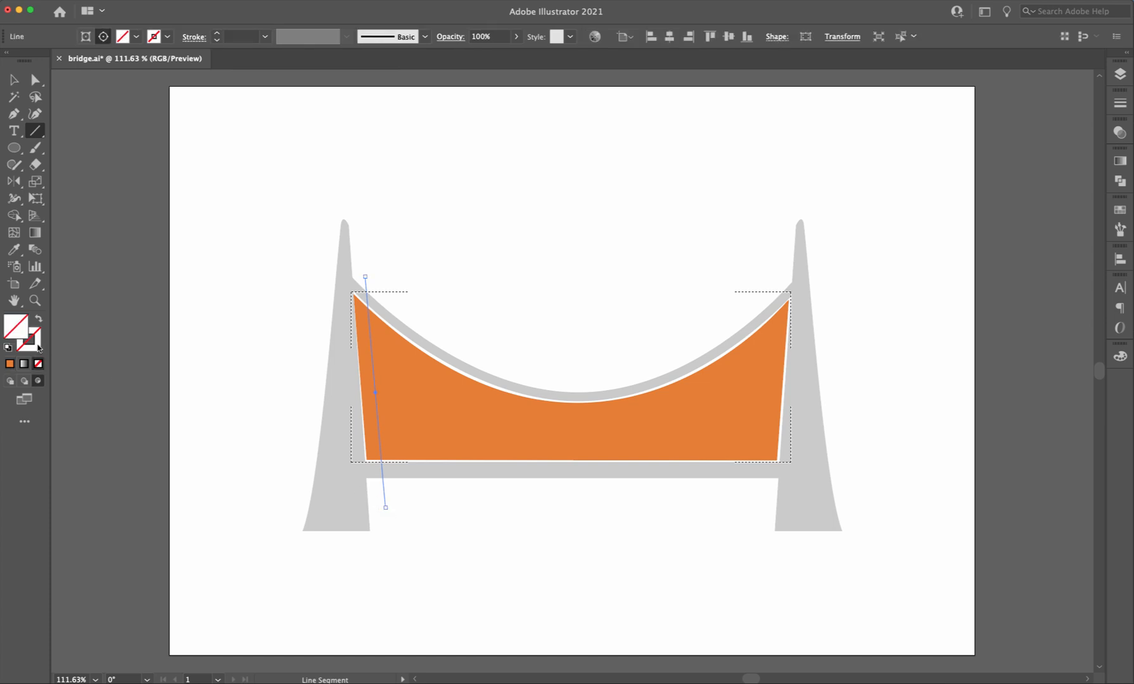
pyautogui.click(955, 371)
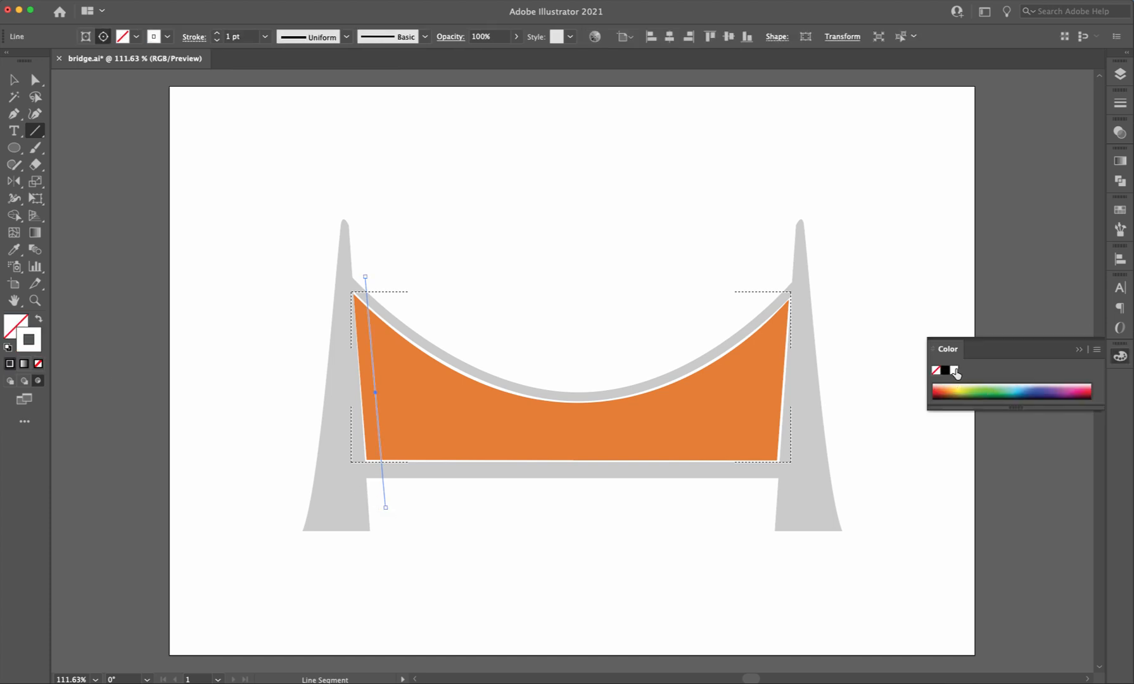
pyautogui.click(217, 33)
pyautogui.click(217, 33)
pyautogui.click(217, 33)
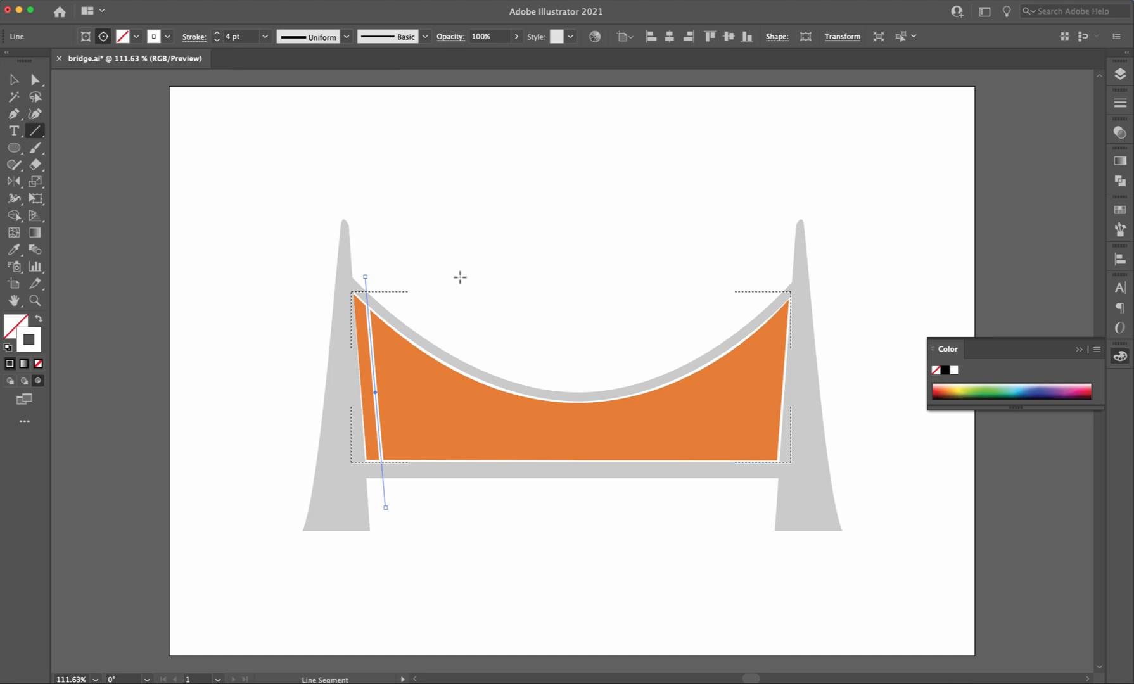
pyautogui.click(1077, 346)
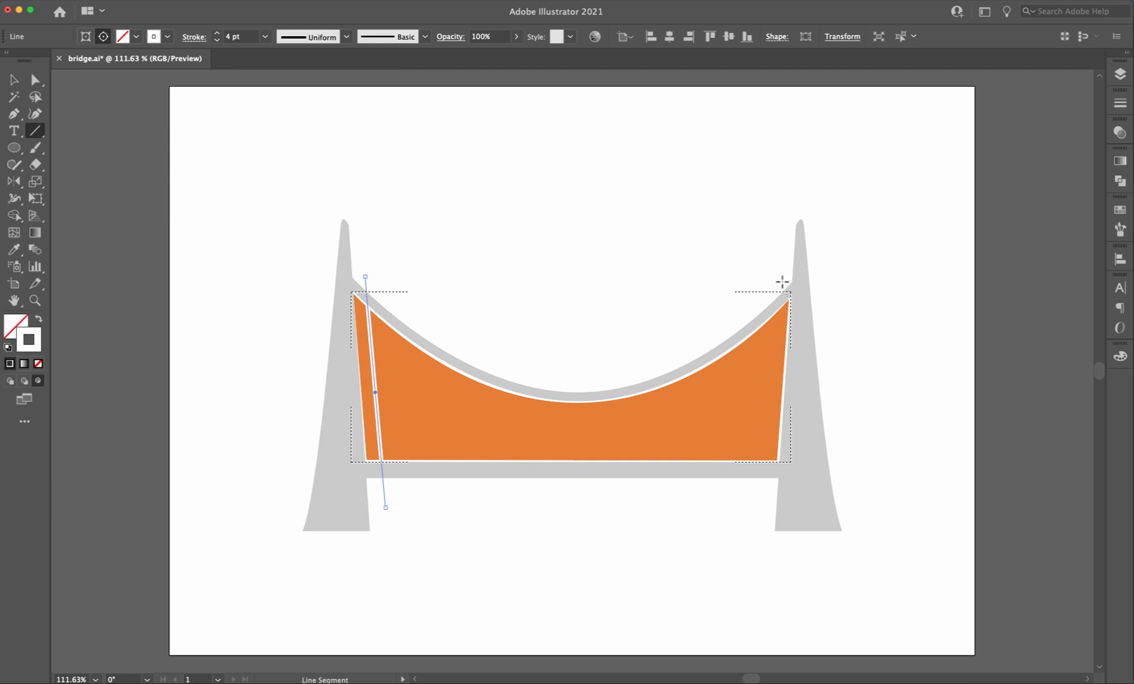
pyautogui.moveTo(781, 280)
pyautogui.mouseDown()
pyautogui.moveTo(760, 410)
pyautogui.moveTo(761, 514)
pyautogui.mouseUp()
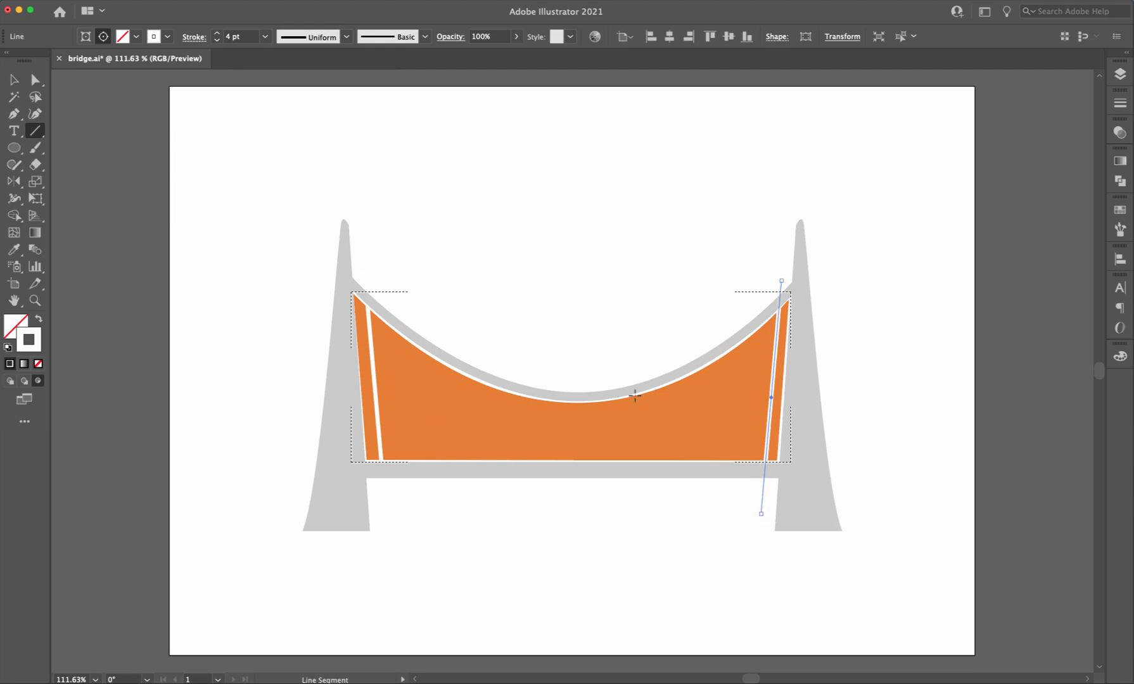
# Step: Blend the two white slanted lines across the orange shape using 20 specified steps, and deselect the blend
pyautogui.doubleClick(36, 251)
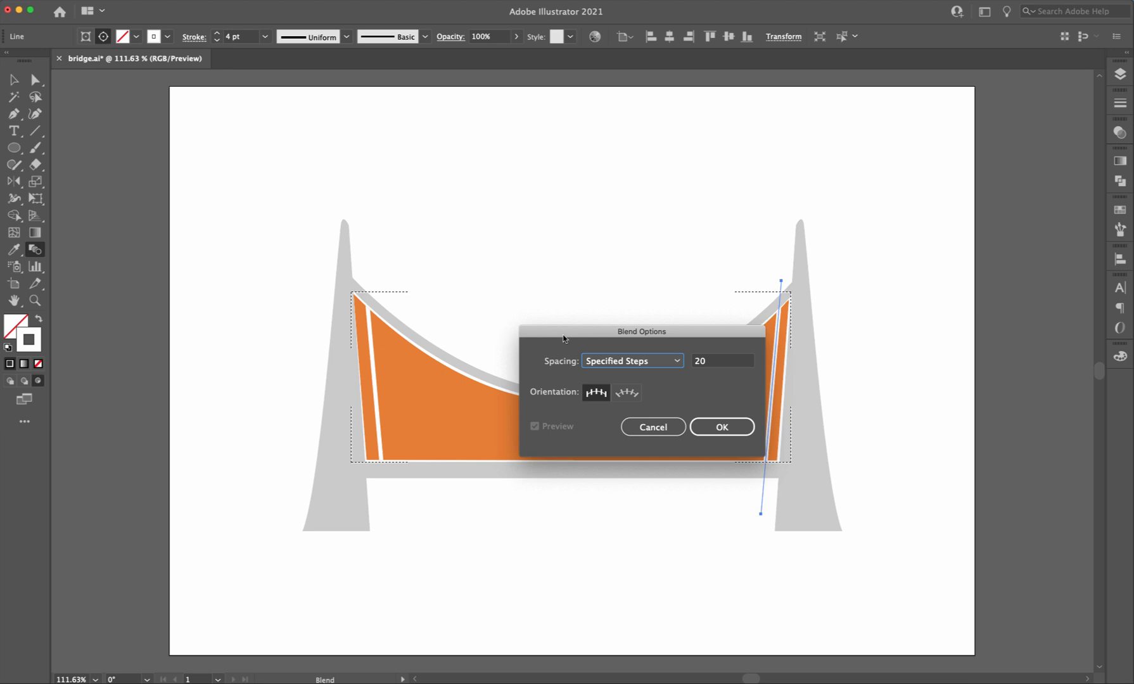
pyautogui.moveTo(577, 329); pyautogui.dragTo(526, 165)
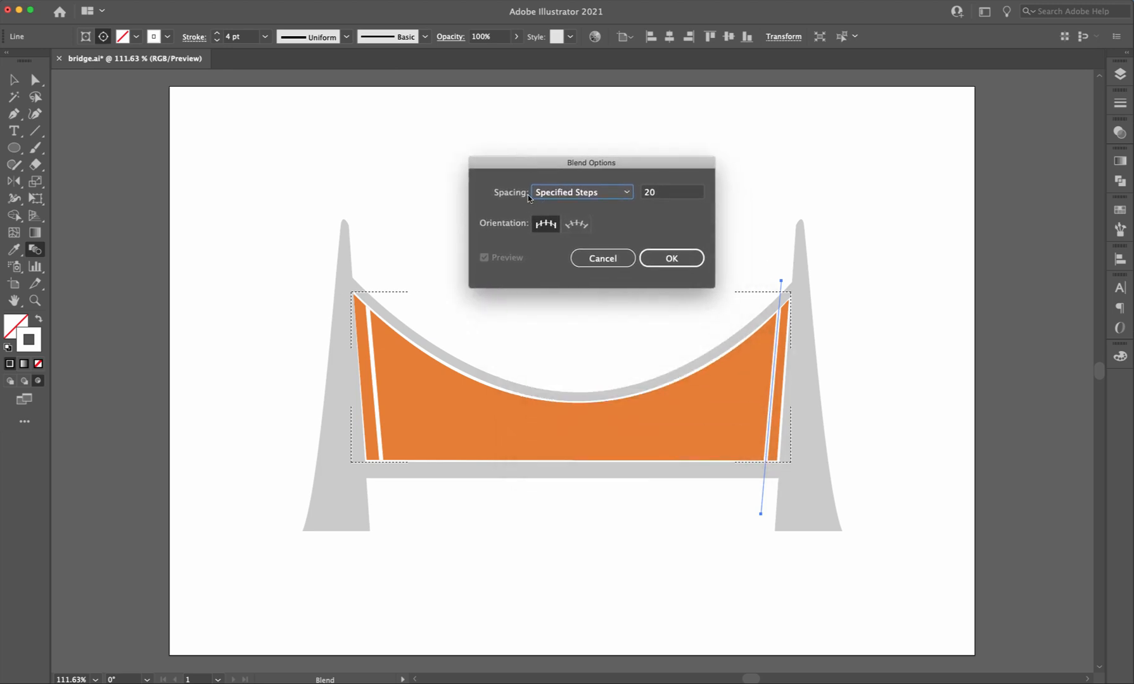
pyautogui.click(627, 194)
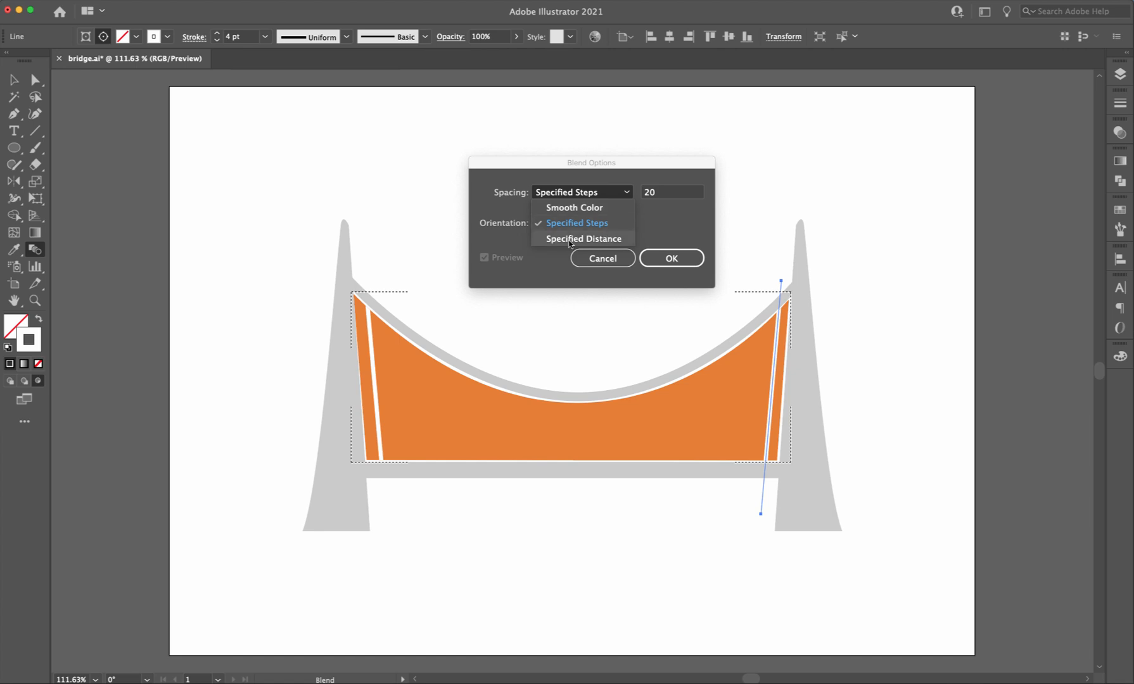
pyautogui.click(601, 226)
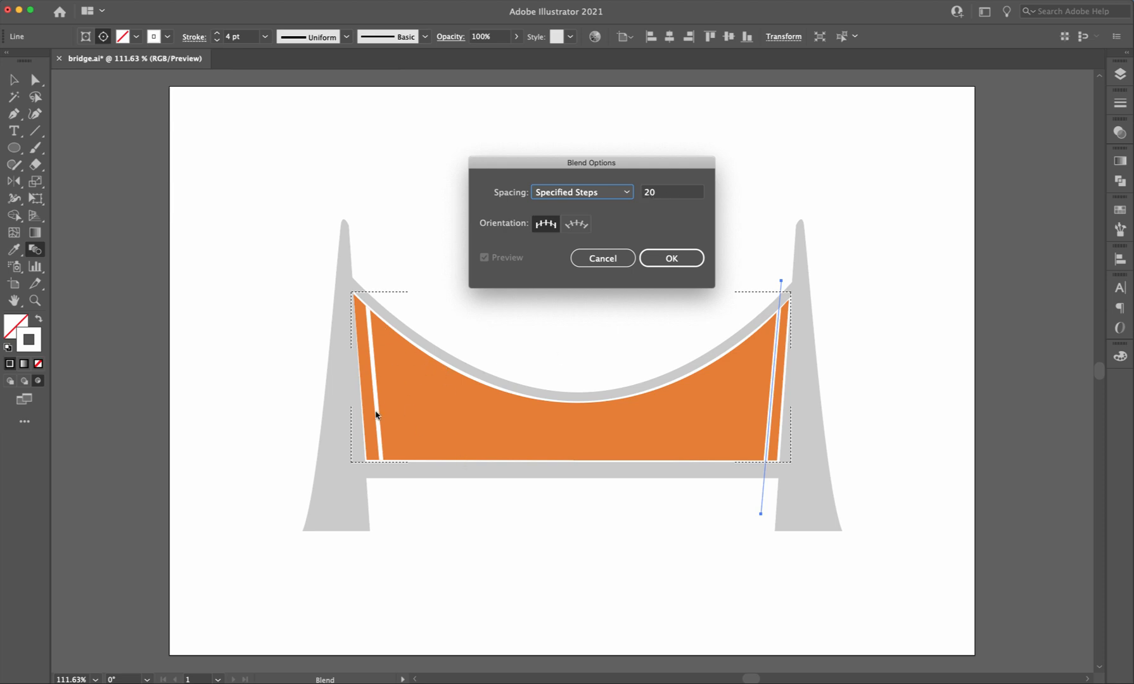
pyautogui.click(675, 259)
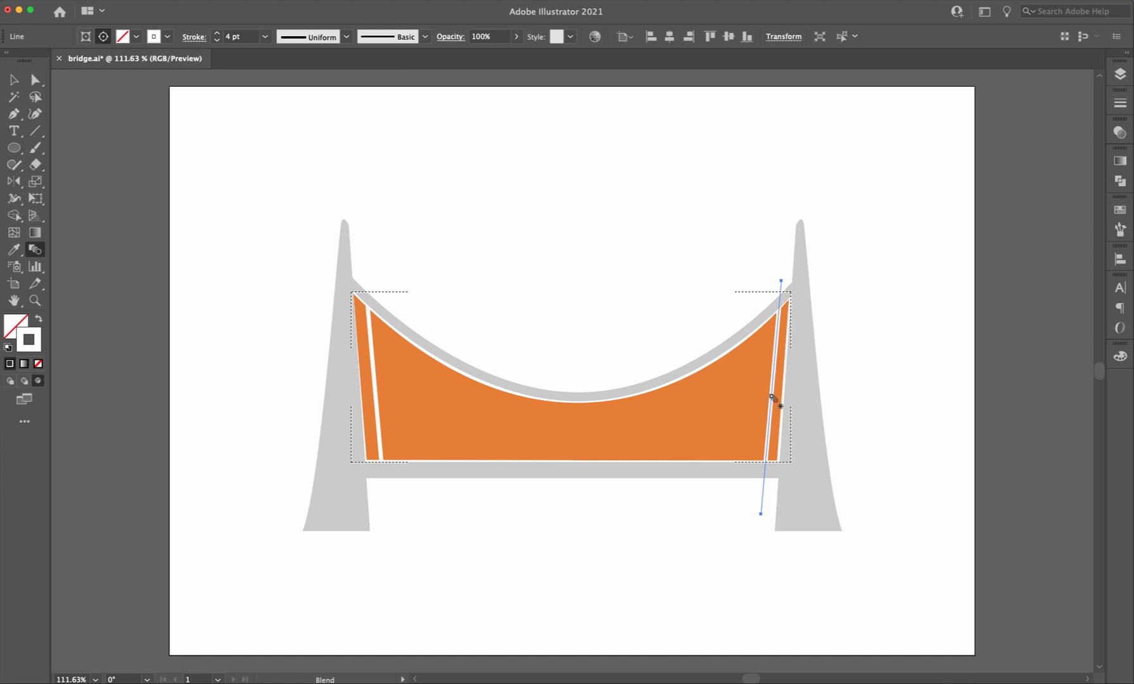
pyautogui.click(377, 393)
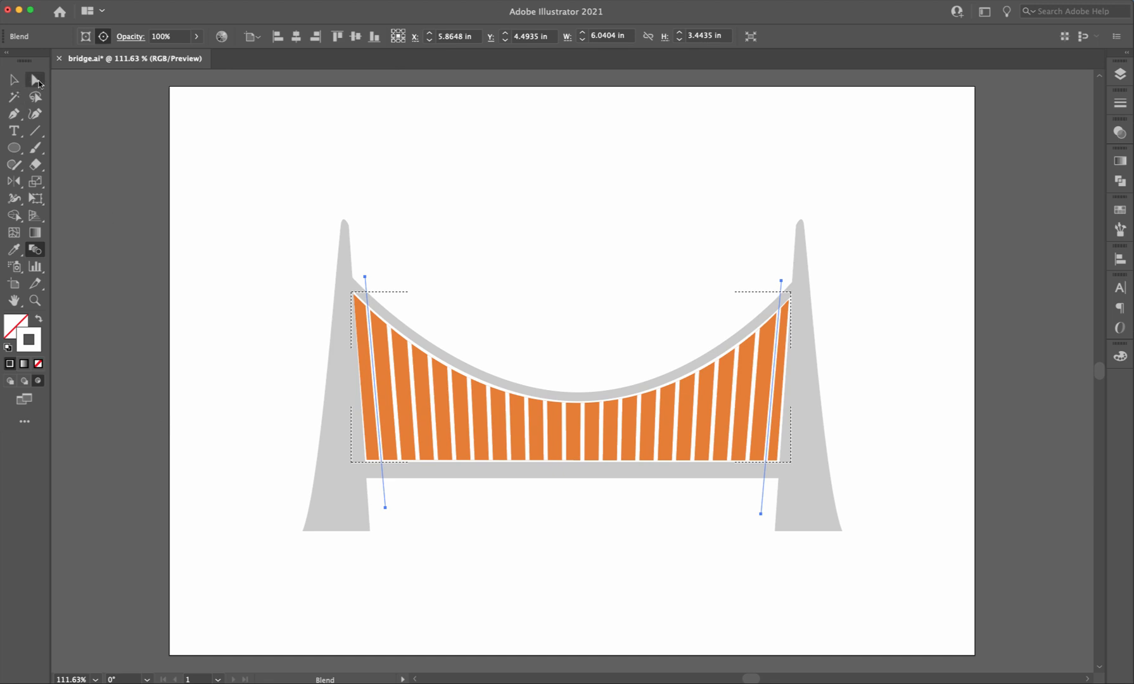
pyautogui.click(36, 80)
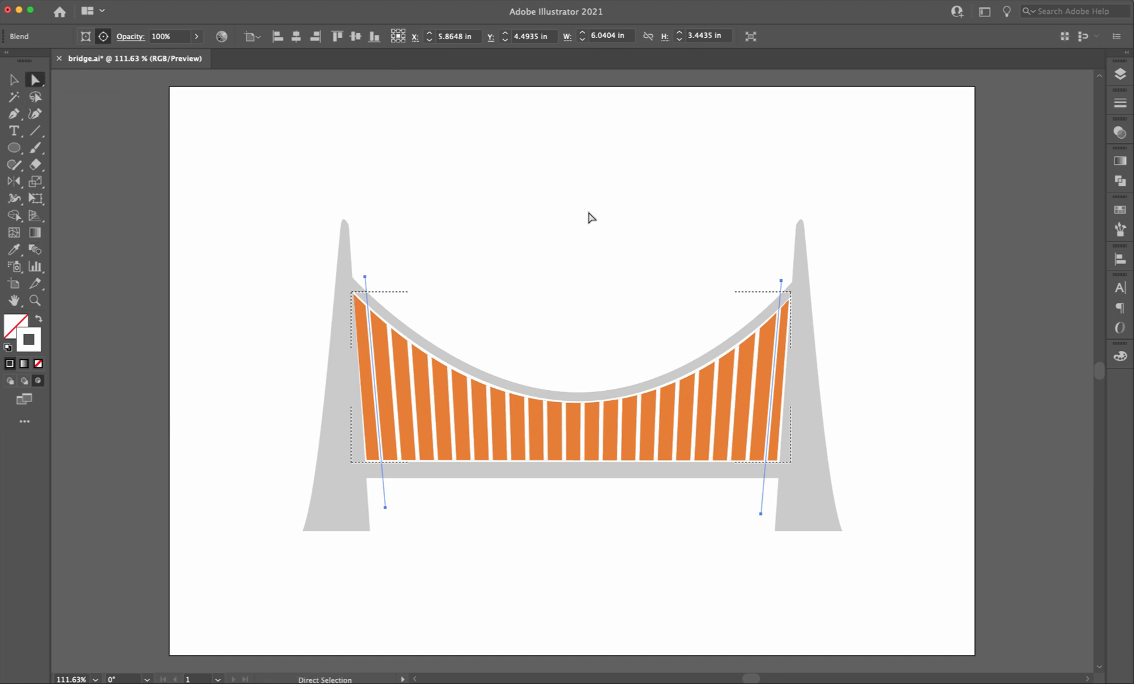
pyautogui.click(588, 218)
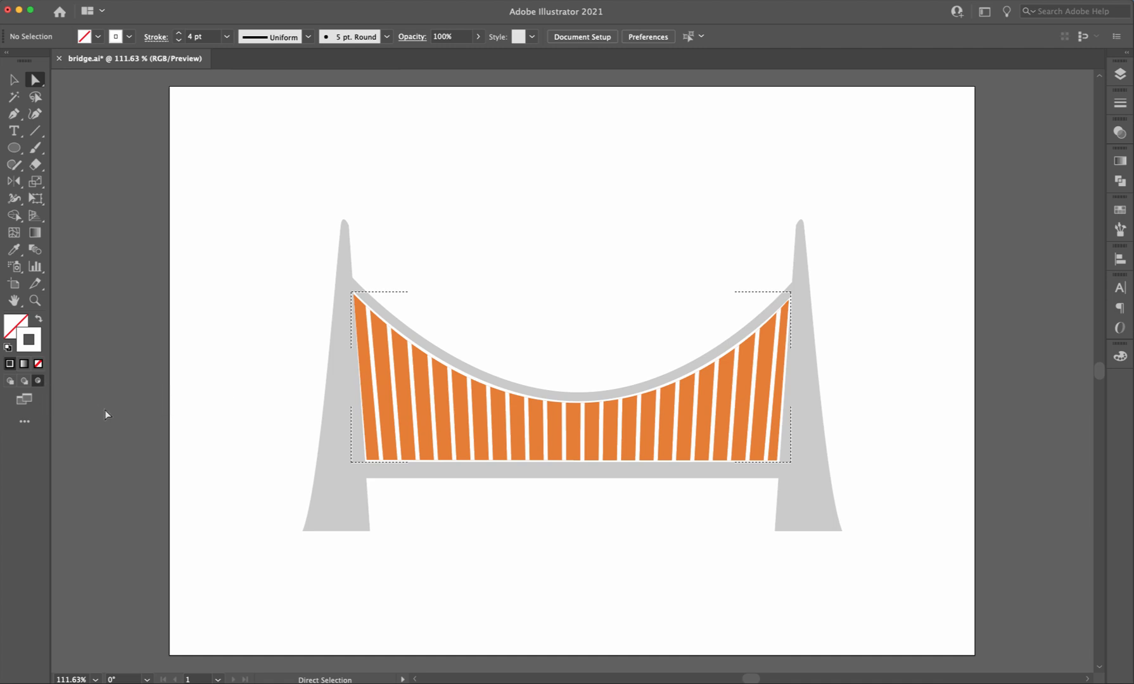
# Step: Return to Draw Normal mode and select the clipping path inside Layer 1's clip group
pyautogui.click(10, 382)
pyautogui.click(1121, 74)
pyautogui.click(962, 88)
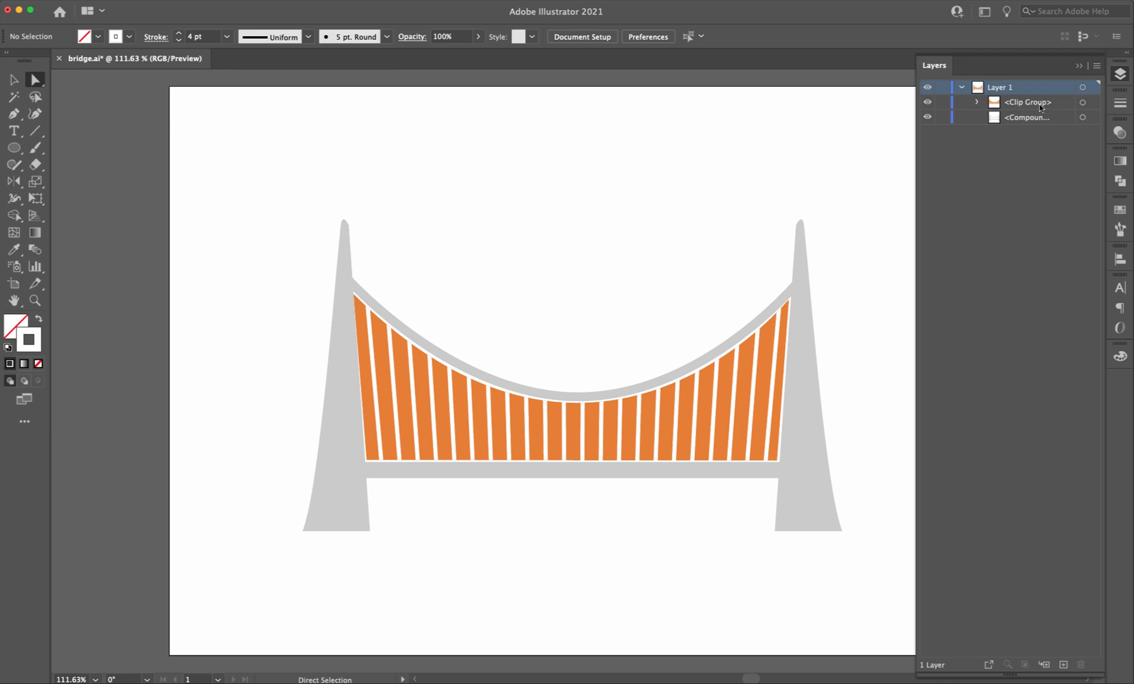
pyautogui.click(977, 102)
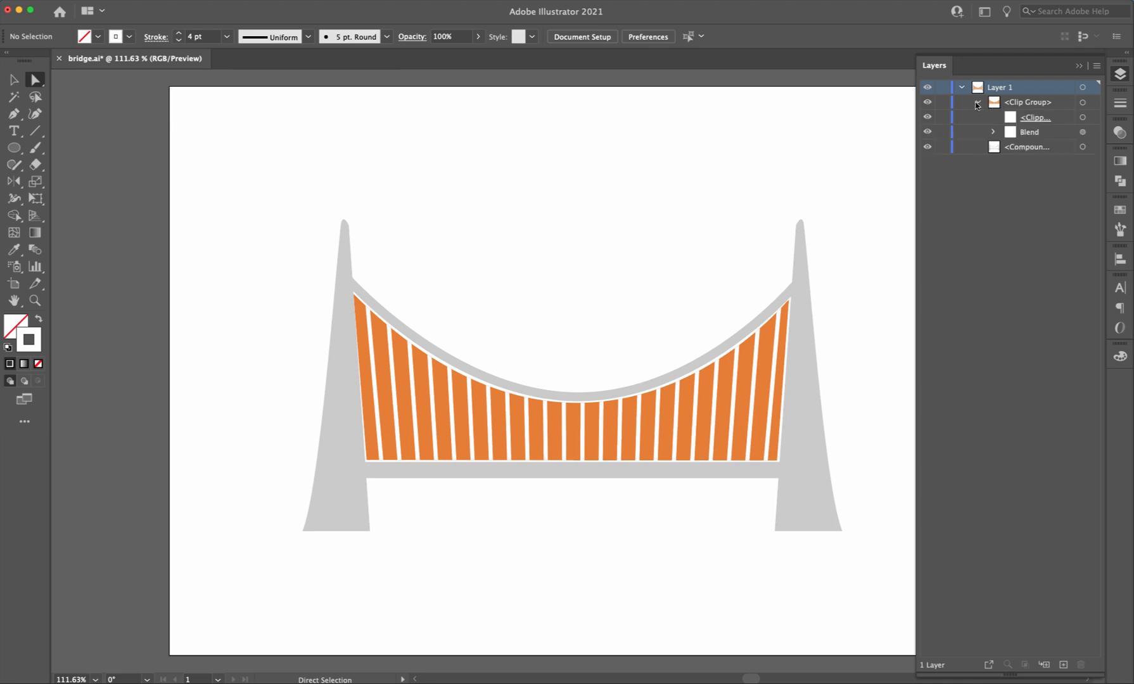
pyautogui.click(1083, 117)
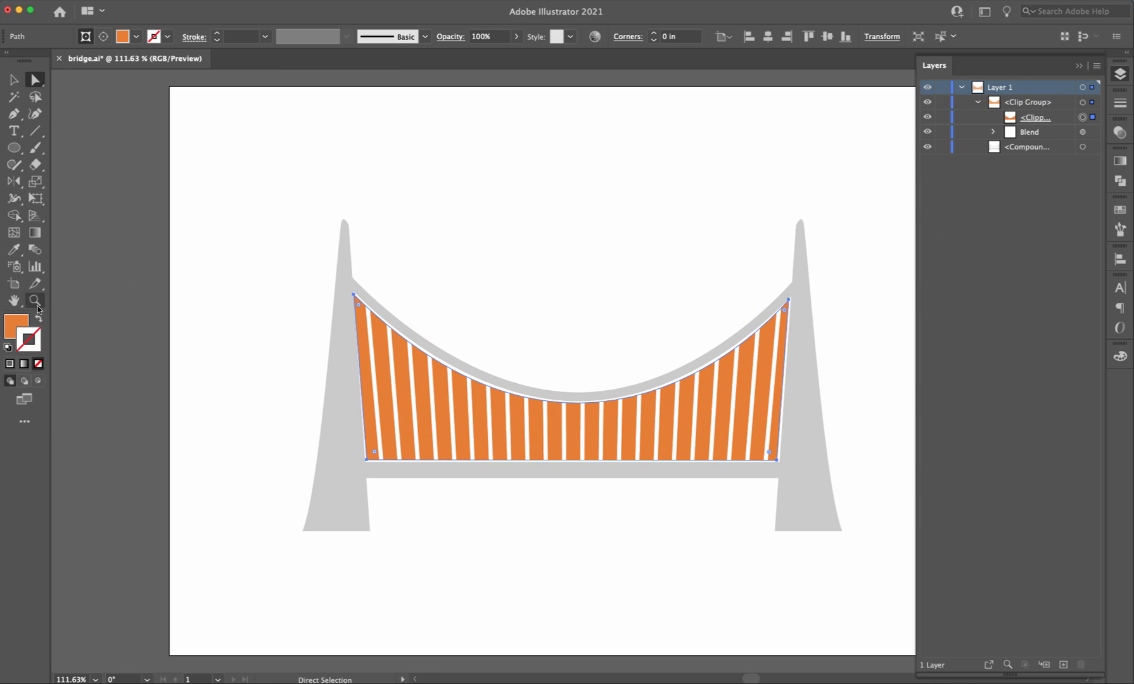
# Step: Change the selected clipping path's fill colour to blue #42B0DB
pyautogui.click(21, 325)
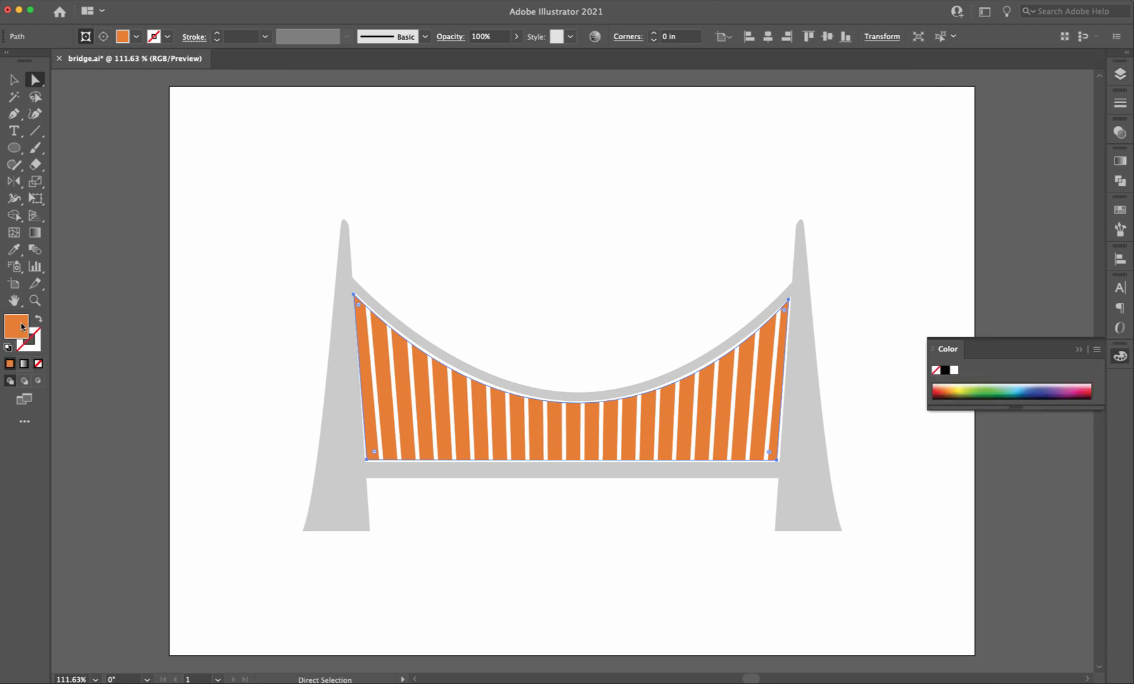
pyautogui.doubleClick(21, 326)
pyautogui.write('29CFE5')
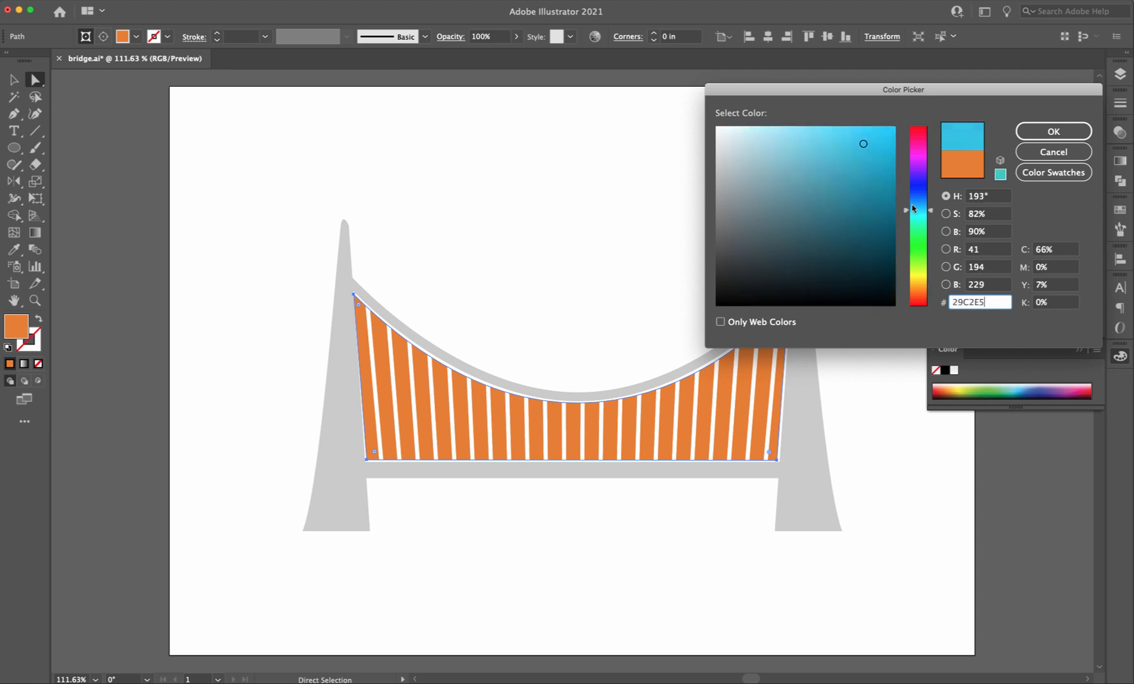
pyautogui.moveTo(911, 215); pyautogui.dragTo(907, 208)
pyautogui.click(844, 151)
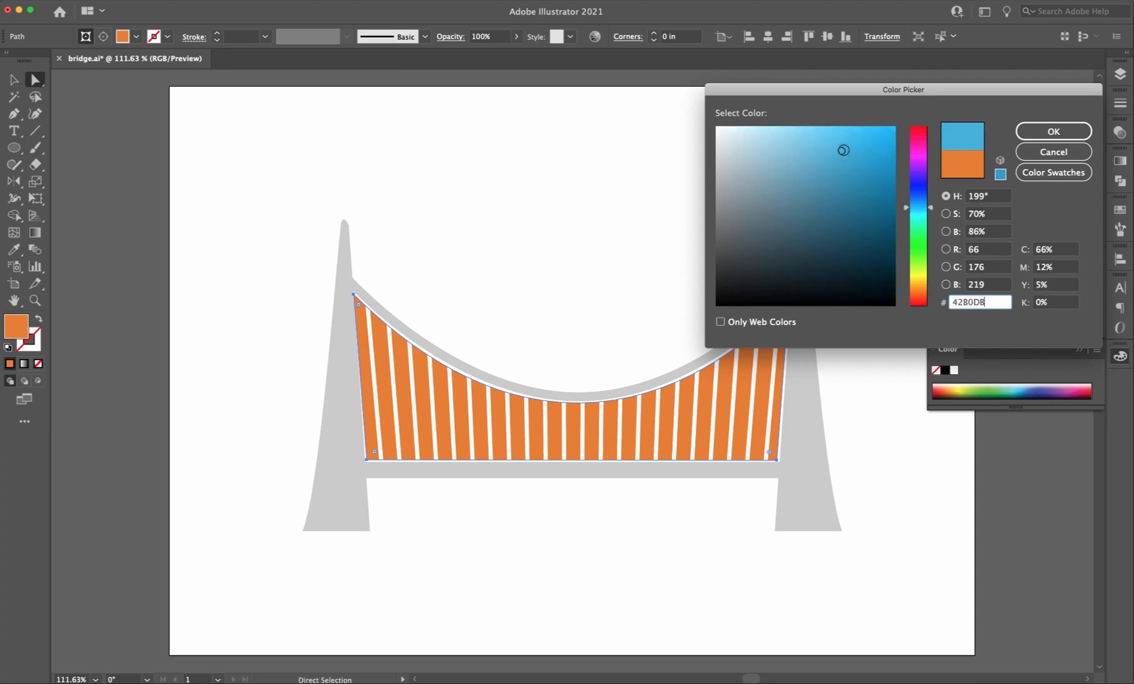
pyautogui.press('Return')
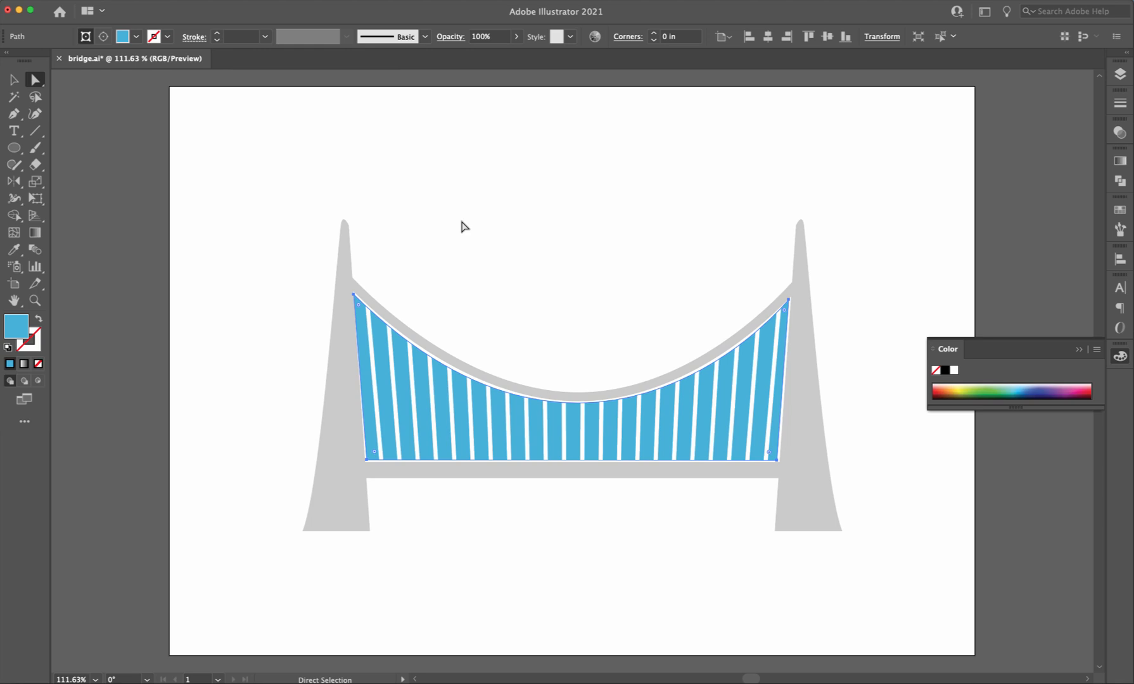